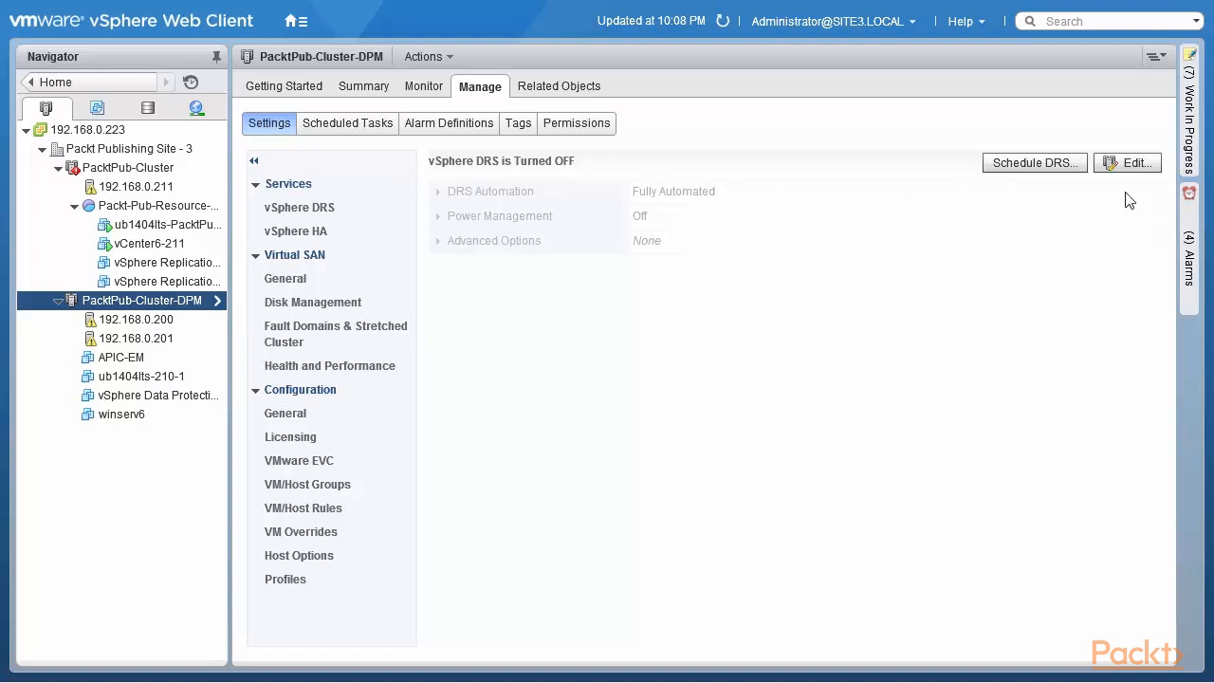
# - Turn on vSphere DRS in PacktPub-Cluster-DPM's cluster settings and choose the Automatic power management level
pyautogui.click(1137, 168)
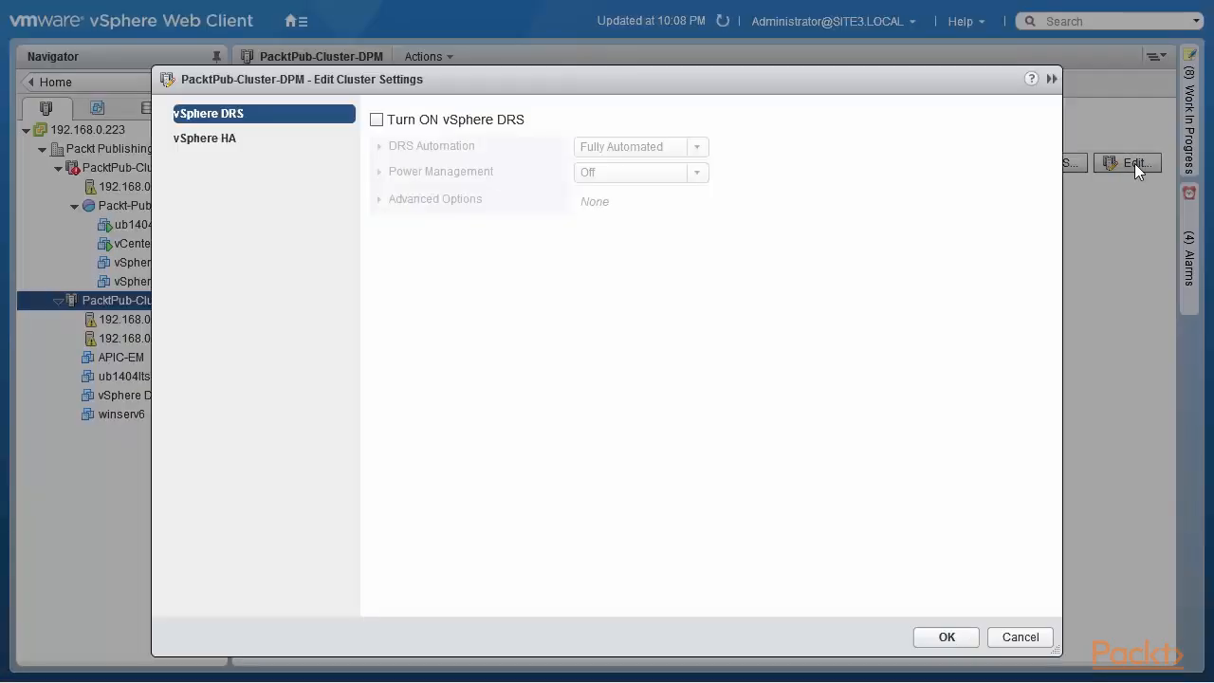
pyautogui.click(376, 121)
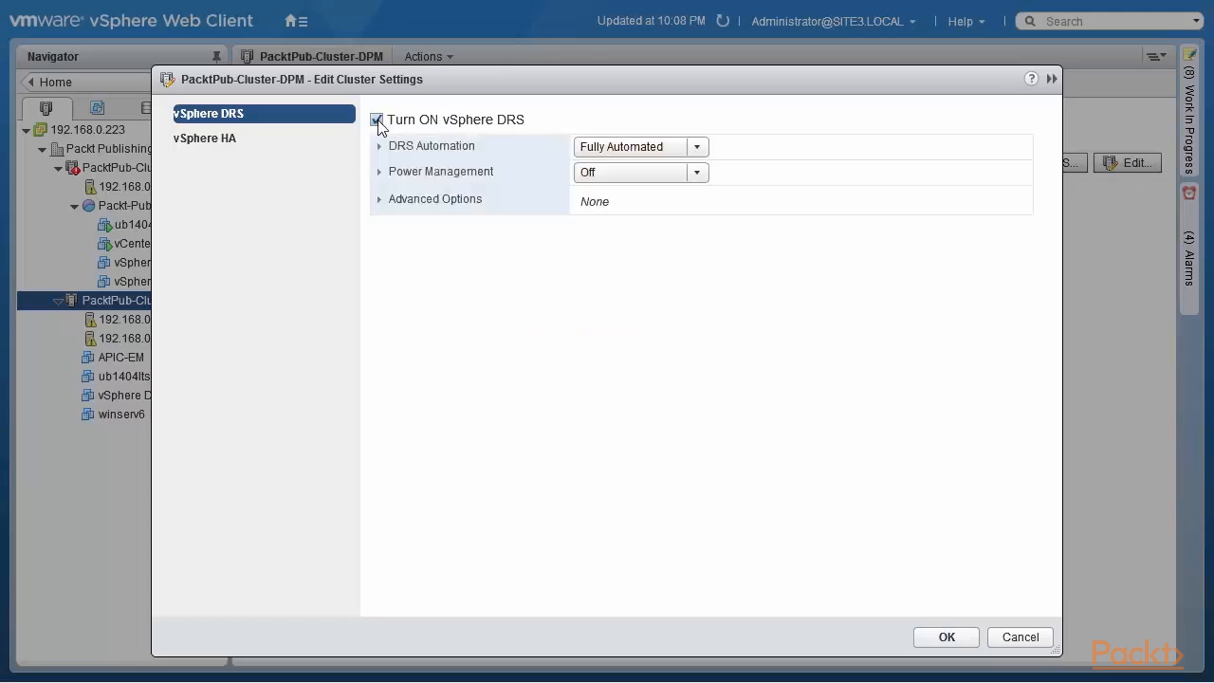
pyautogui.click(379, 172)
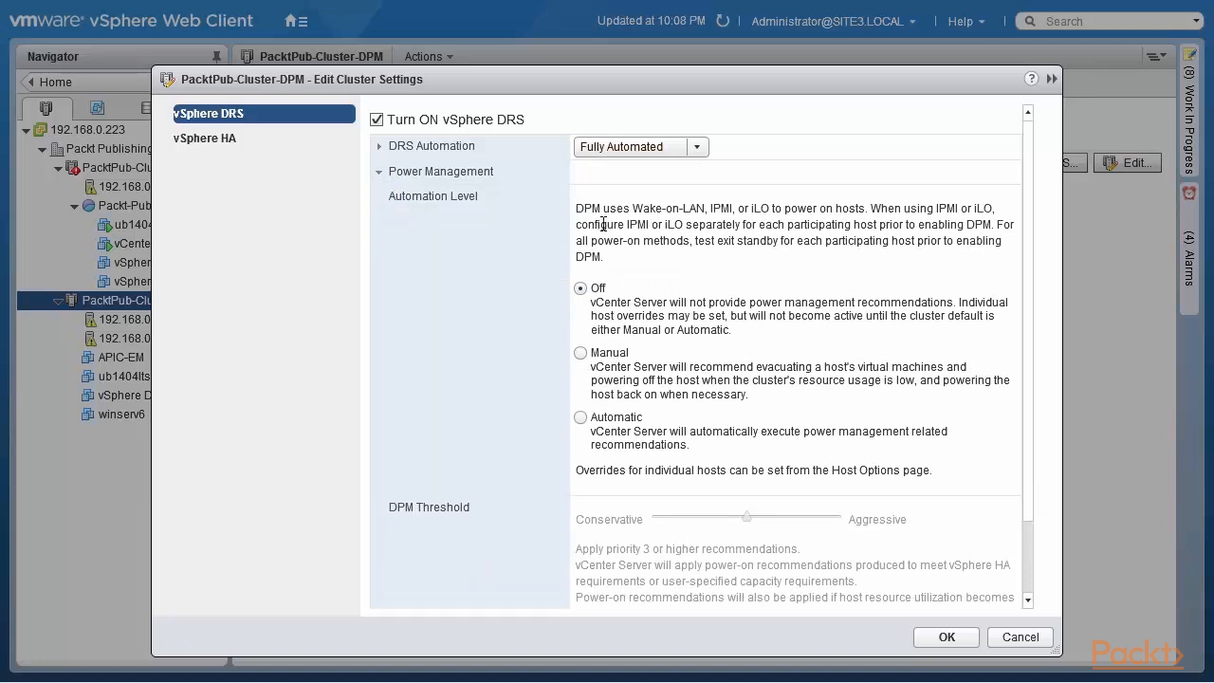
pyautogui.moveTo(633, 209); pyautogui.dragTo(869, 214)
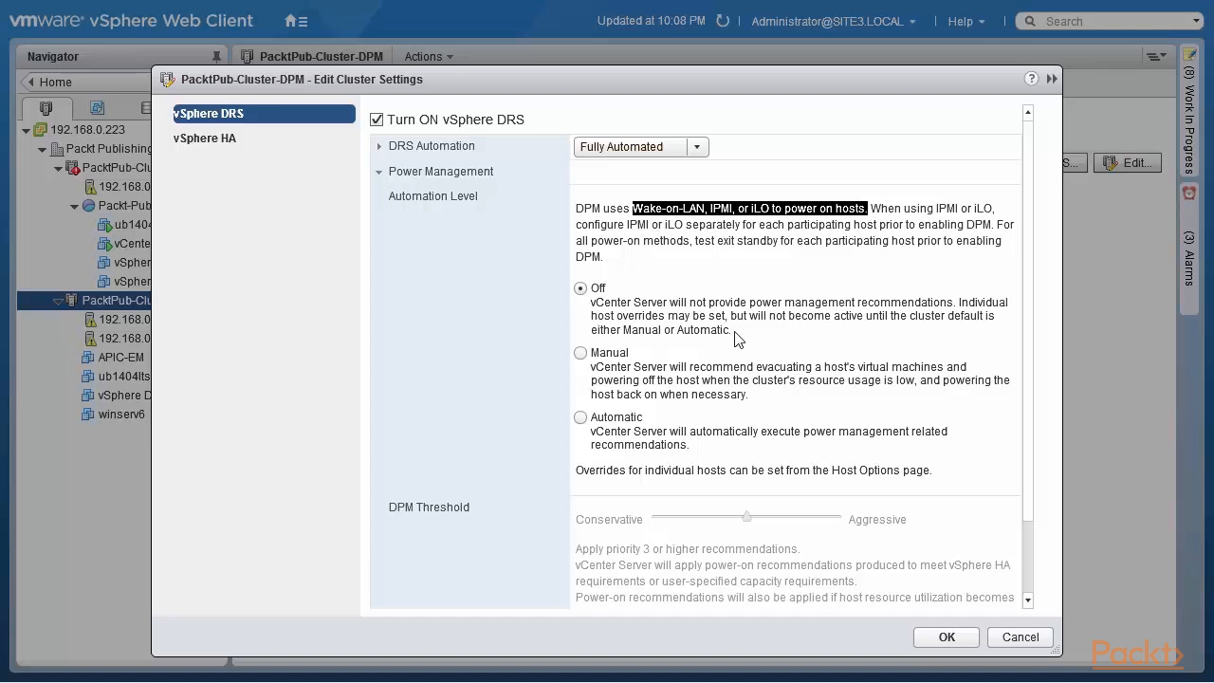
pyautogui.click(581, 353)
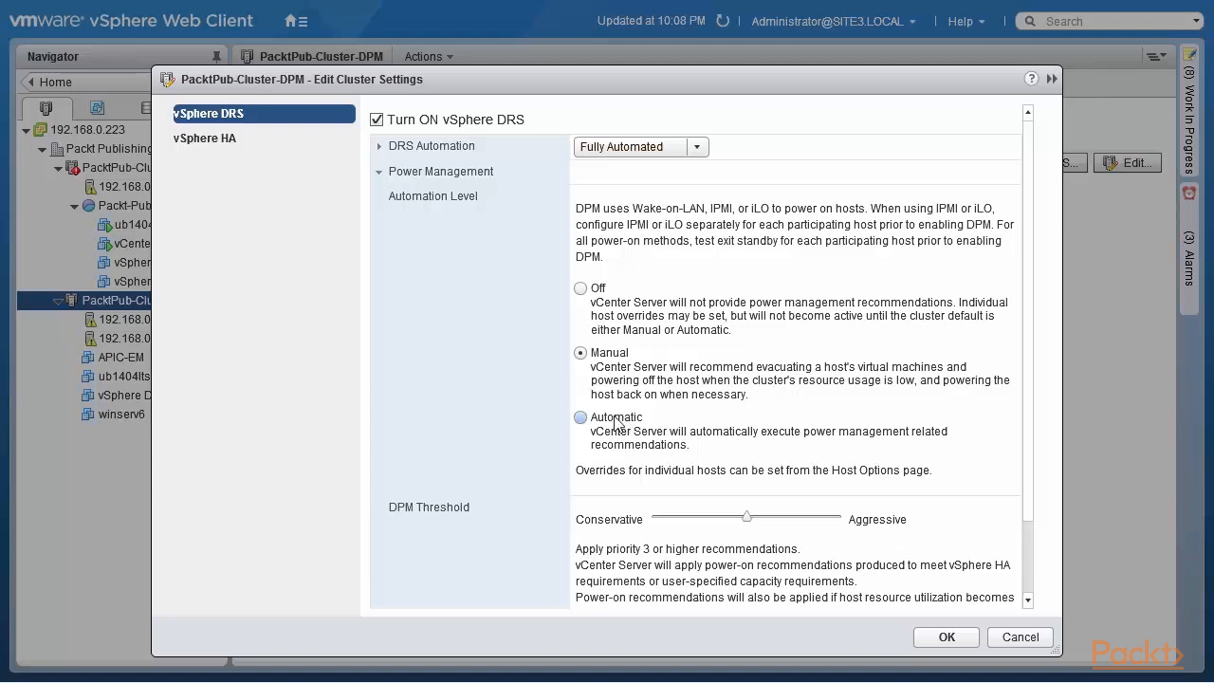
pyautogui.click(580, 417)
# - Try the DPM Threshold at its most conservative and most aggressive levels, and return it to priority 3 or higher recommendations
pyautogui.moveTo(1030, 318); pyautogui.dragTo(1019, 455)
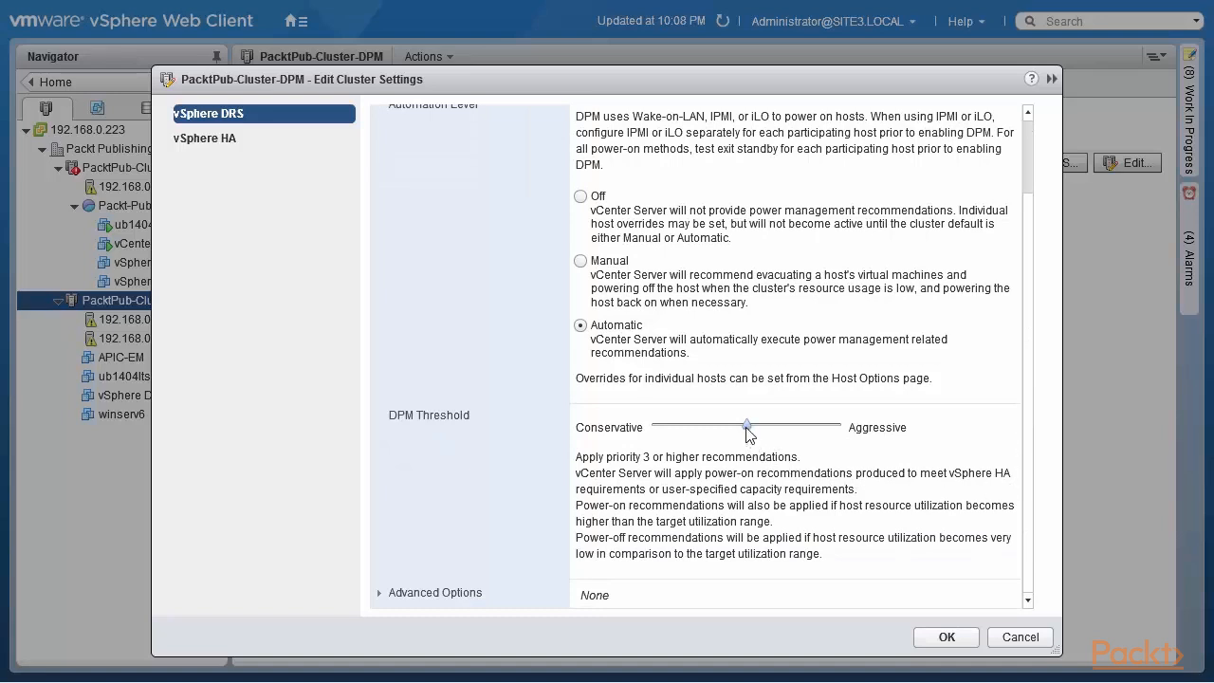
pyautogui.moveTo(748, 433)
pyautogui.moveTo(747, 424); pyautogui.dragTo(643, 522)
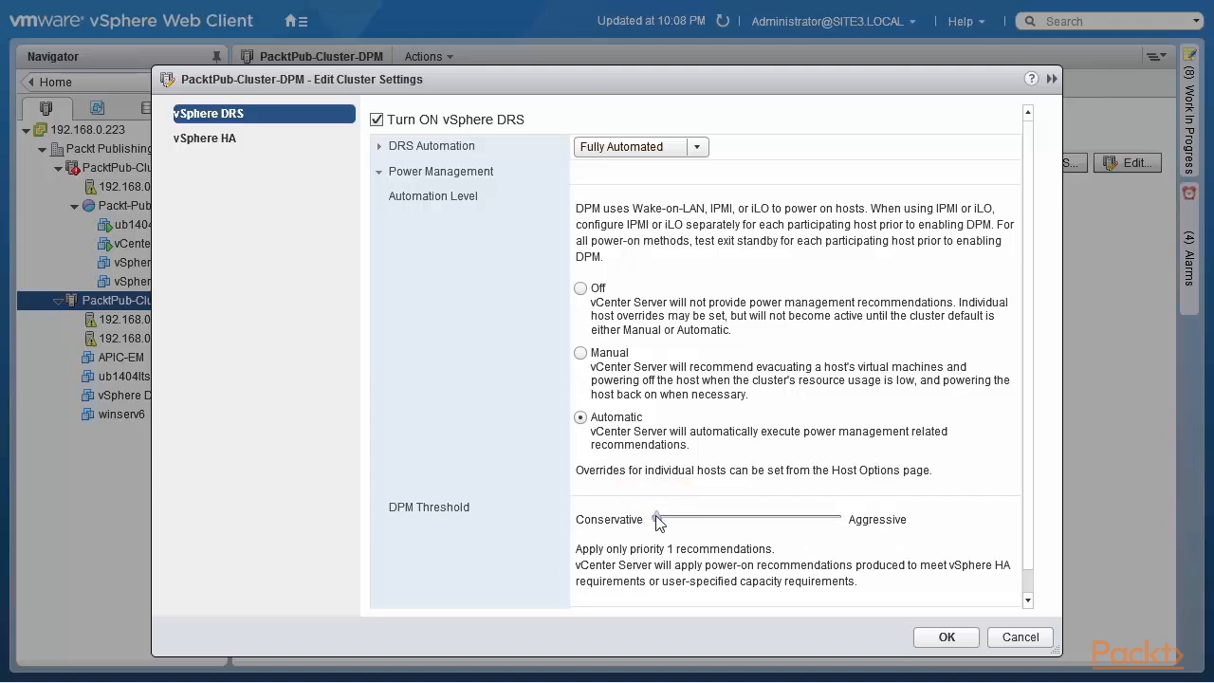
pyautogui.moveTo(657, 517); pyautogui.dragTo(866, 538)
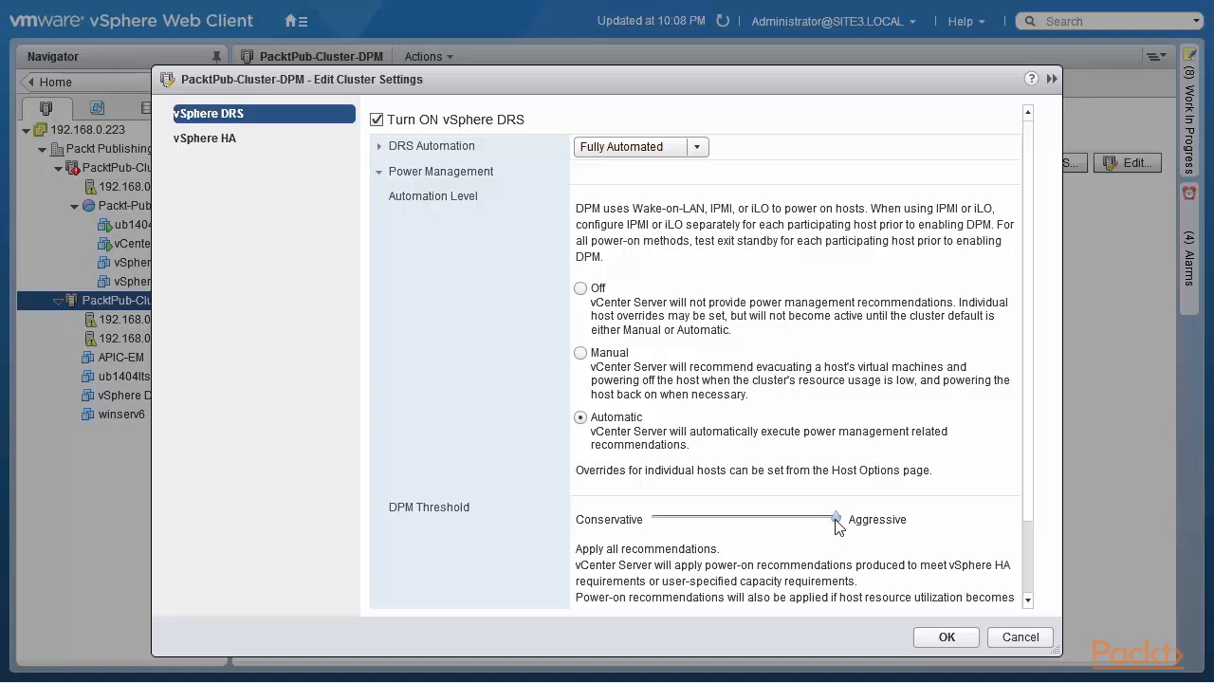
pyautogui.moveTo(835, 522); pyautogui.dragTo(726, 531)
pyautogui.scroll(-1, 488, 531)
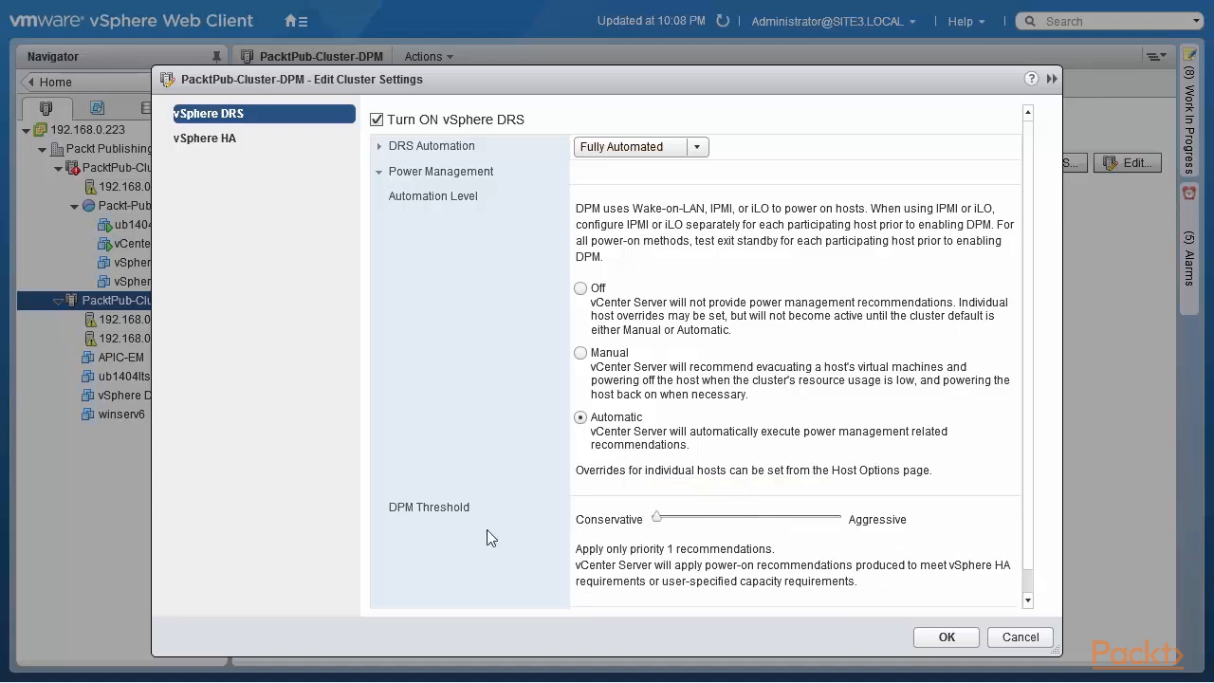
pyautogui.click(735, 518)
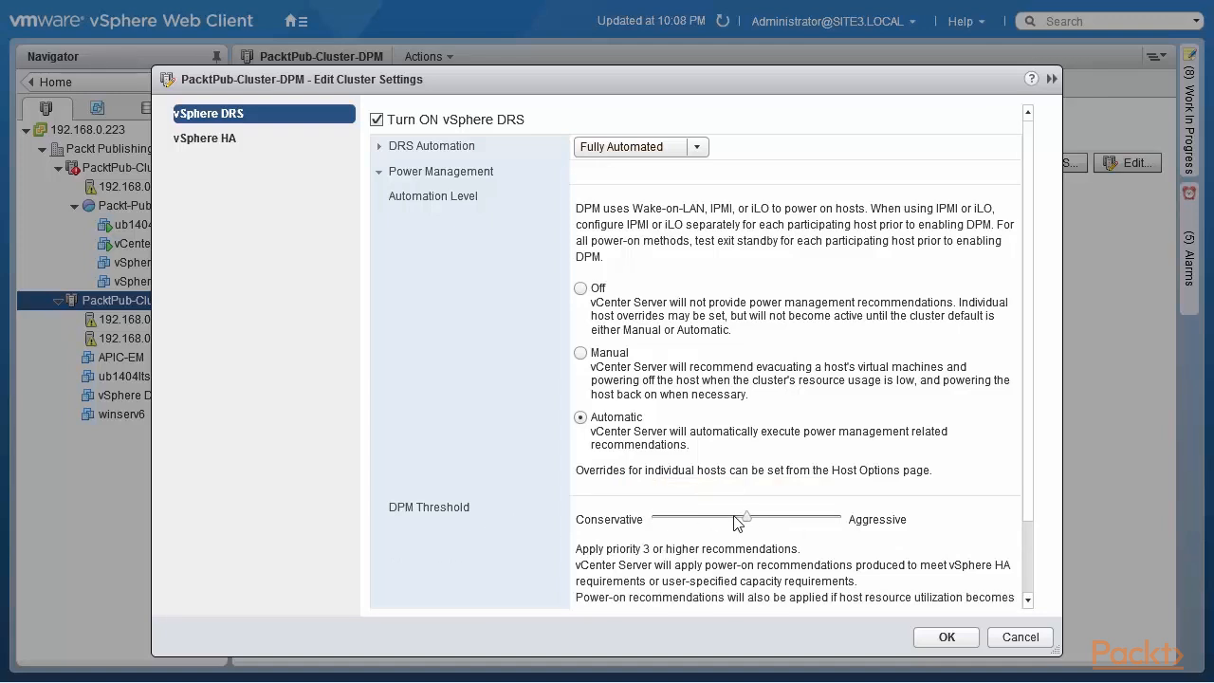
# - Try to apply the edited cluster settings, reading and accepting the Turn ON DPM warning about untested standby hosts
pyautogui.click(947, 637)
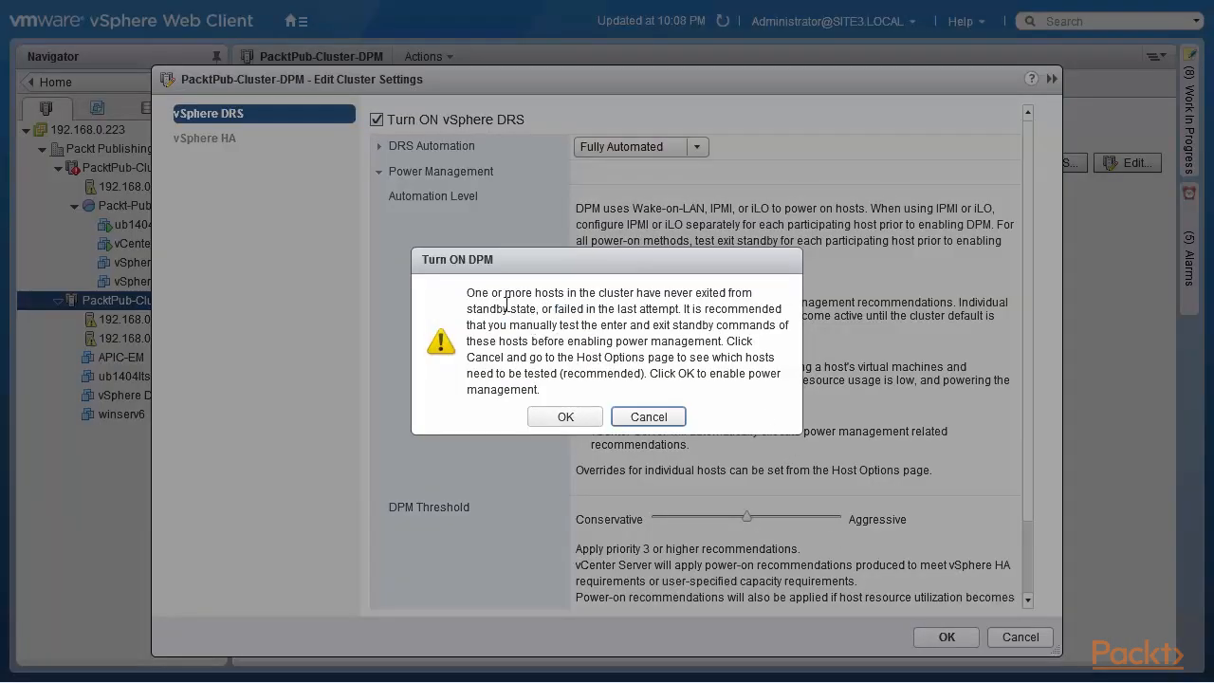
pyautogui.moveTo(481, 293); pyautogui.dragTo(683, 310)
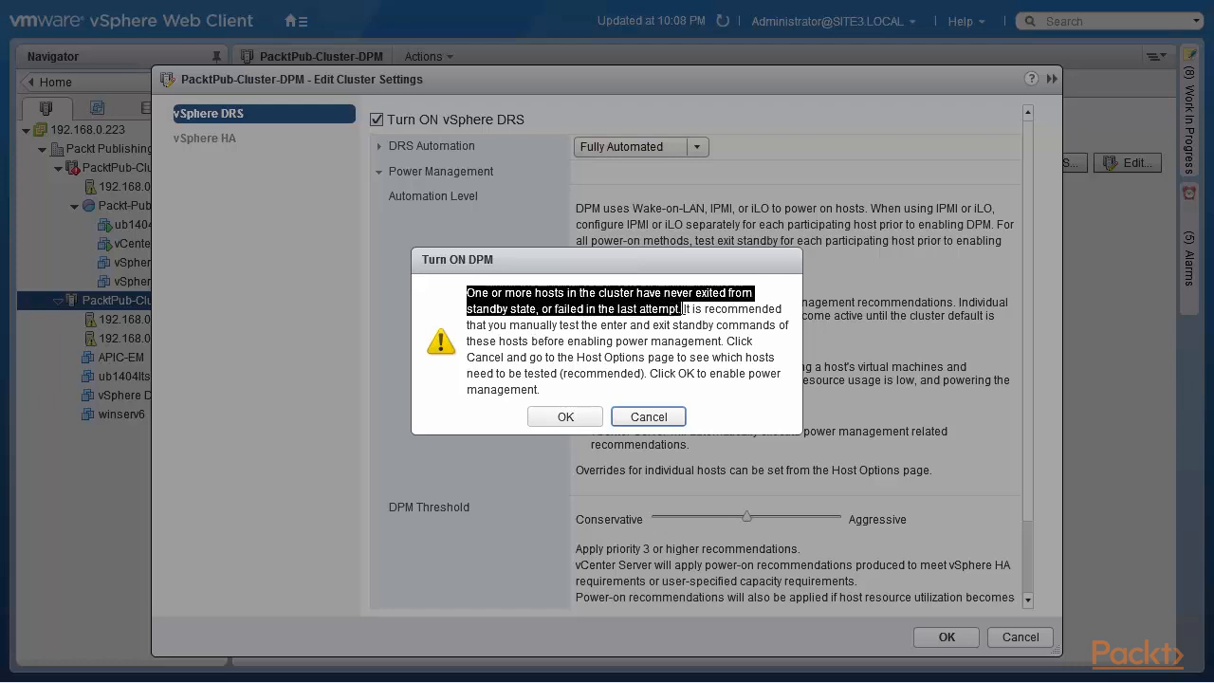
pyautogui.moveTo(683, 311); pyautogui.dragTo(774, 387)
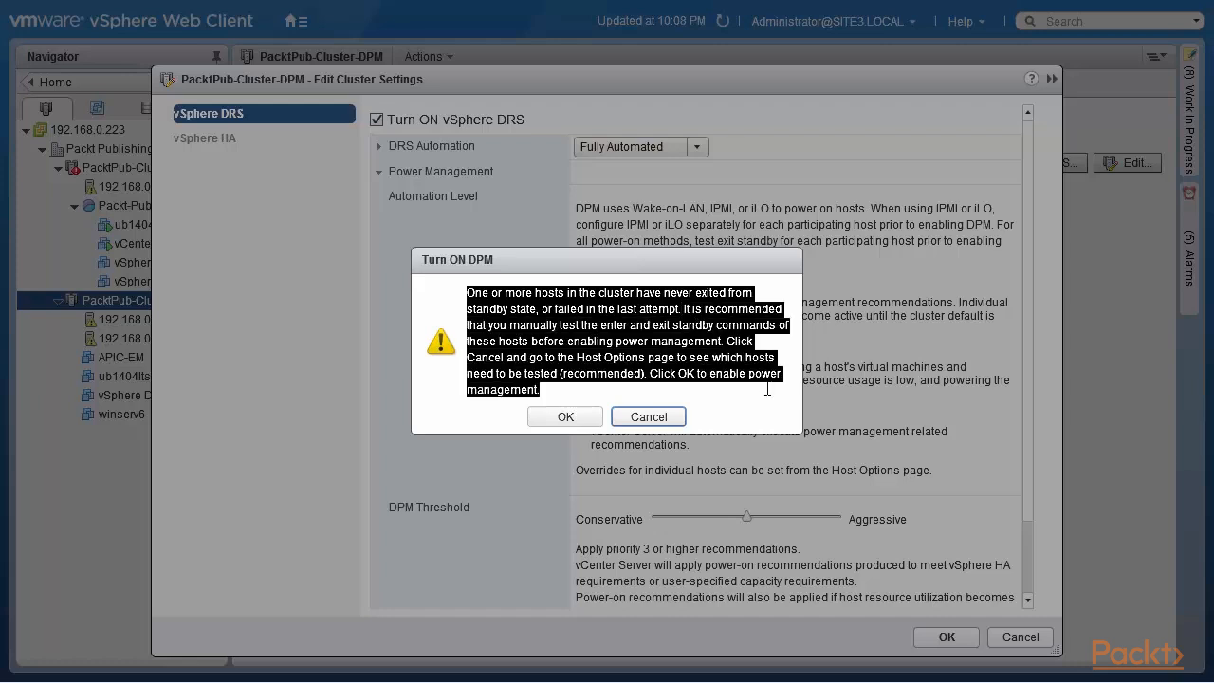
pyautogui.click(568, 418)
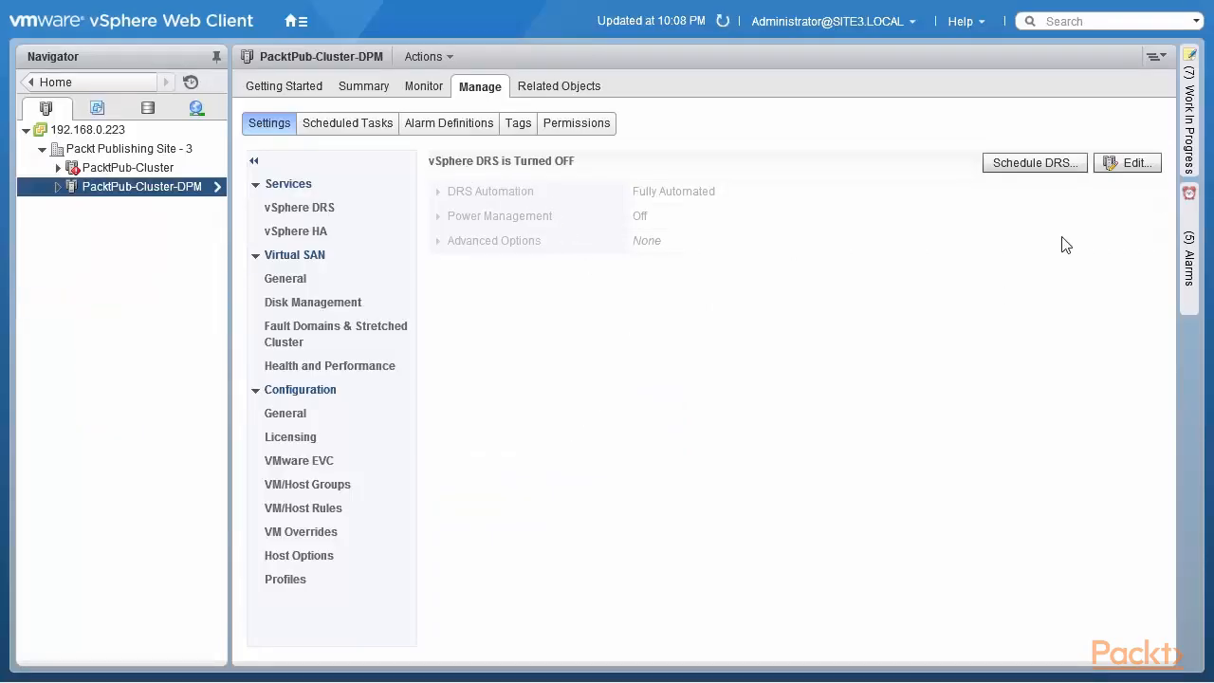
# - Turn on vSphere DRS for PacktPub-Cluster-DPM with Automatic power management, apply the settings and accept the Turn ON DPM warning
pyautogui.click(1137, 163)
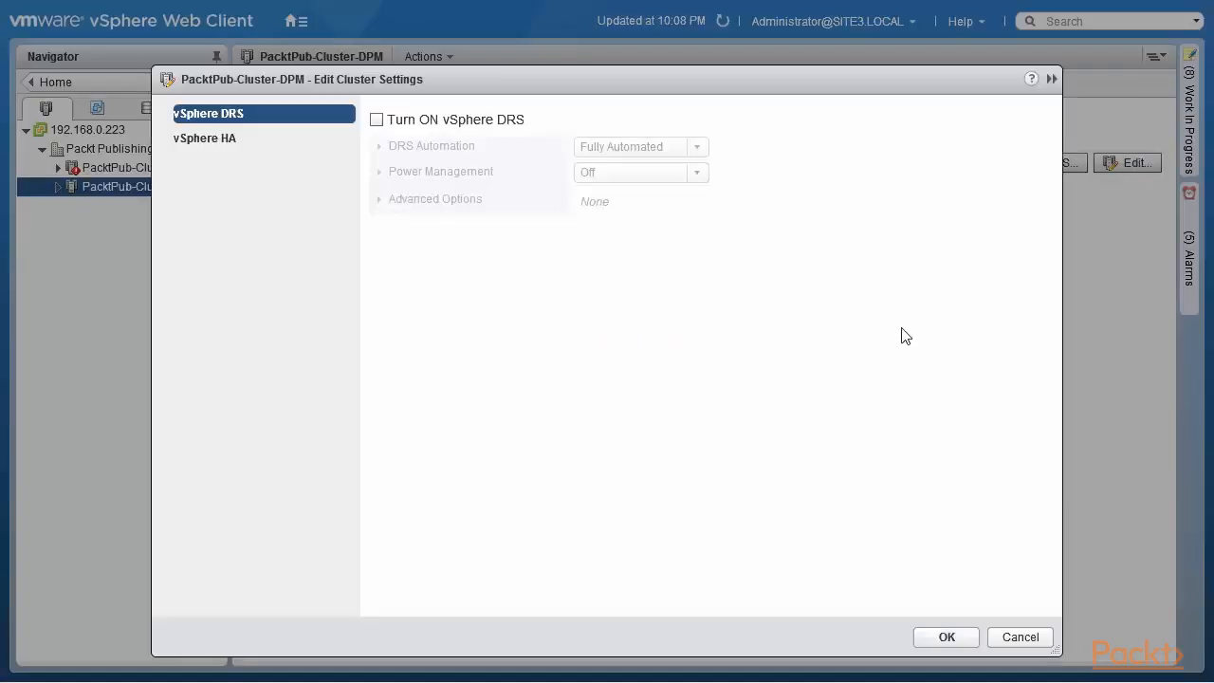
pyautogui.click(377, 120)
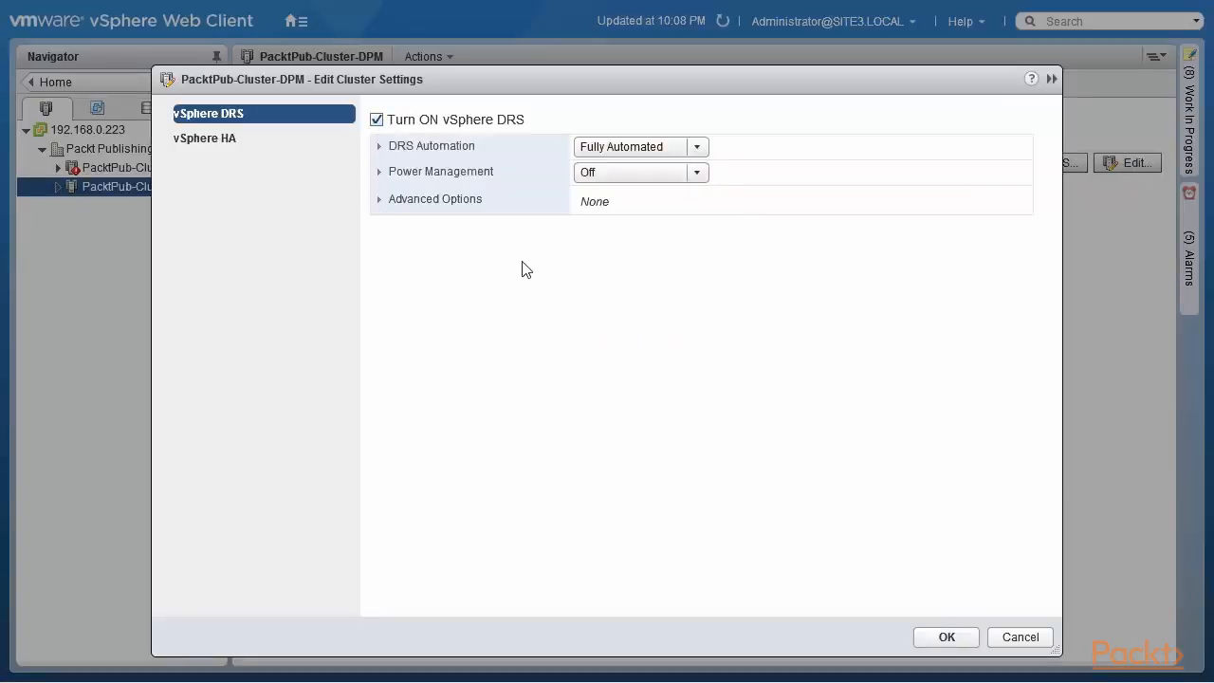
pyautogui.click(380, 175)
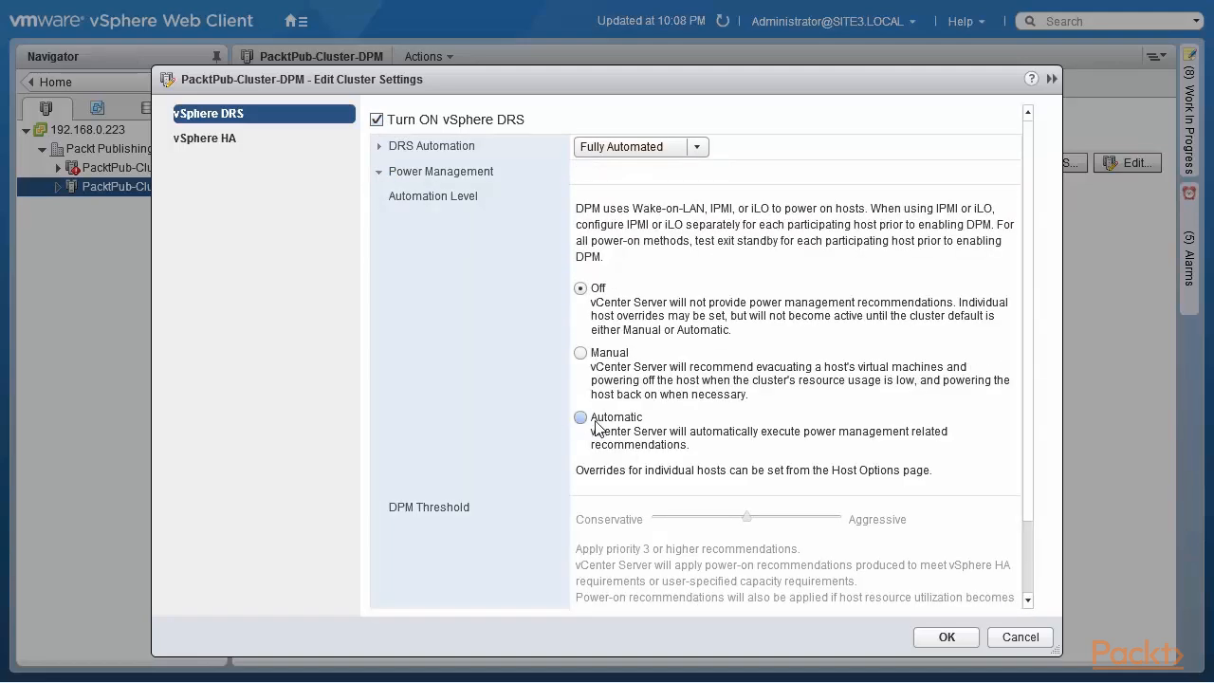
pyautogui.click(579, 419)
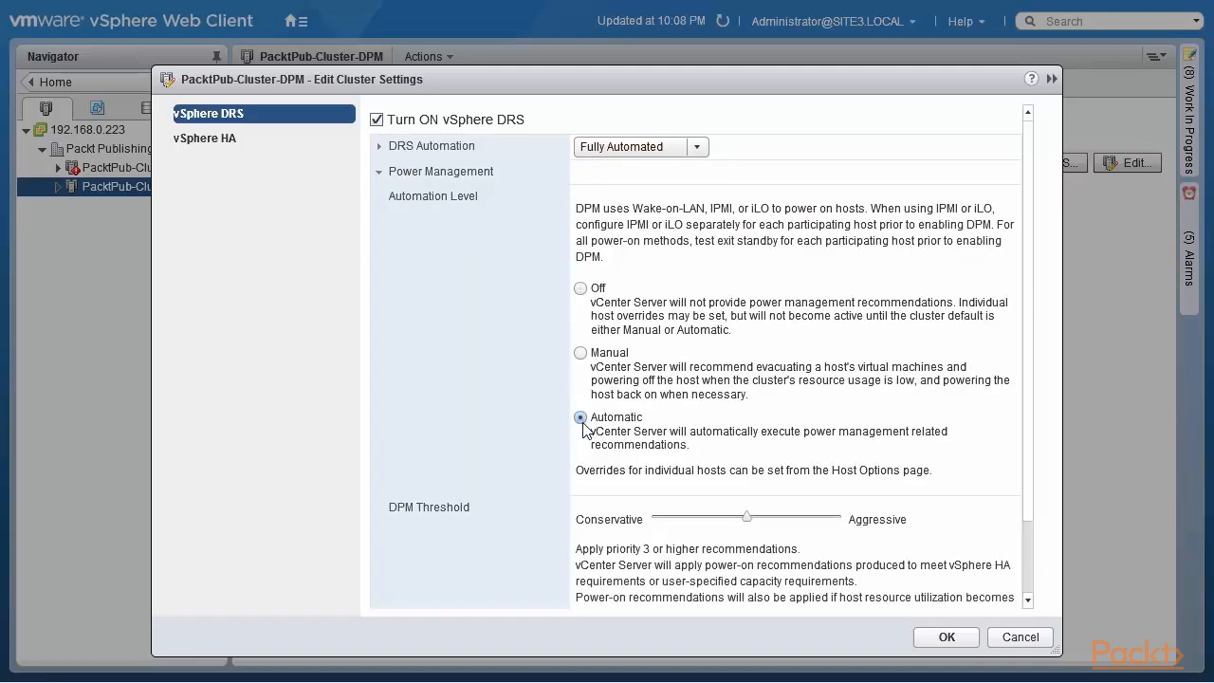
pyautogui.click(945, 637)
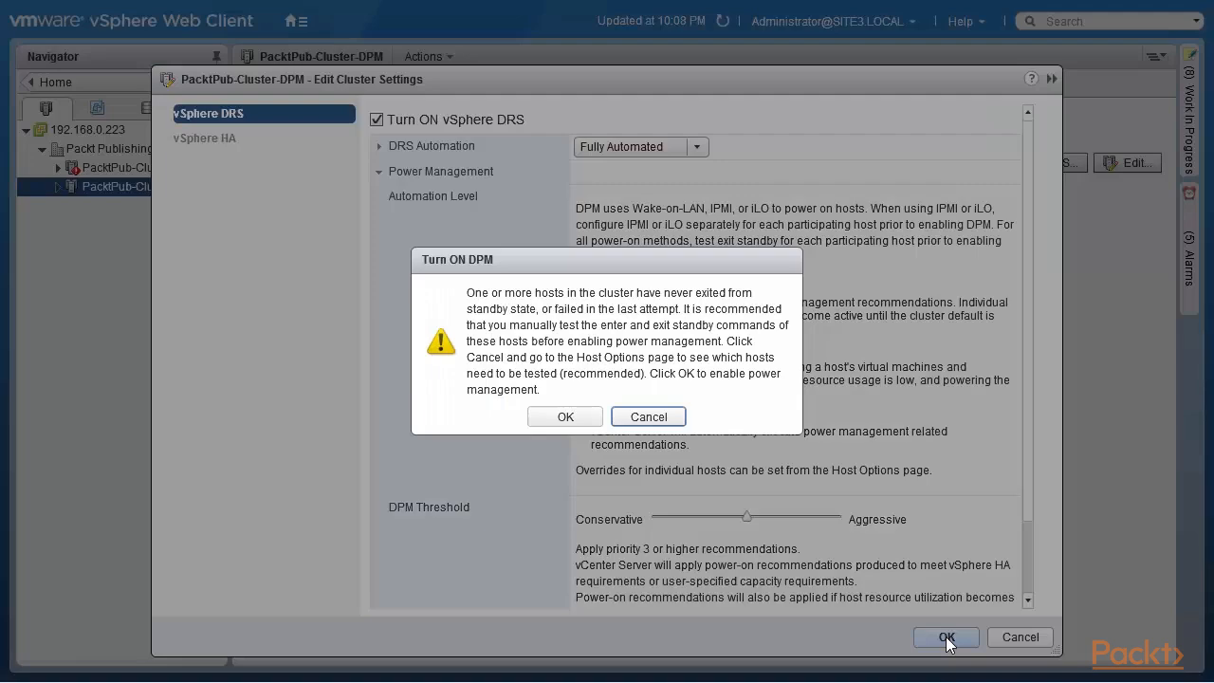
pyautogui.click(565, 417)
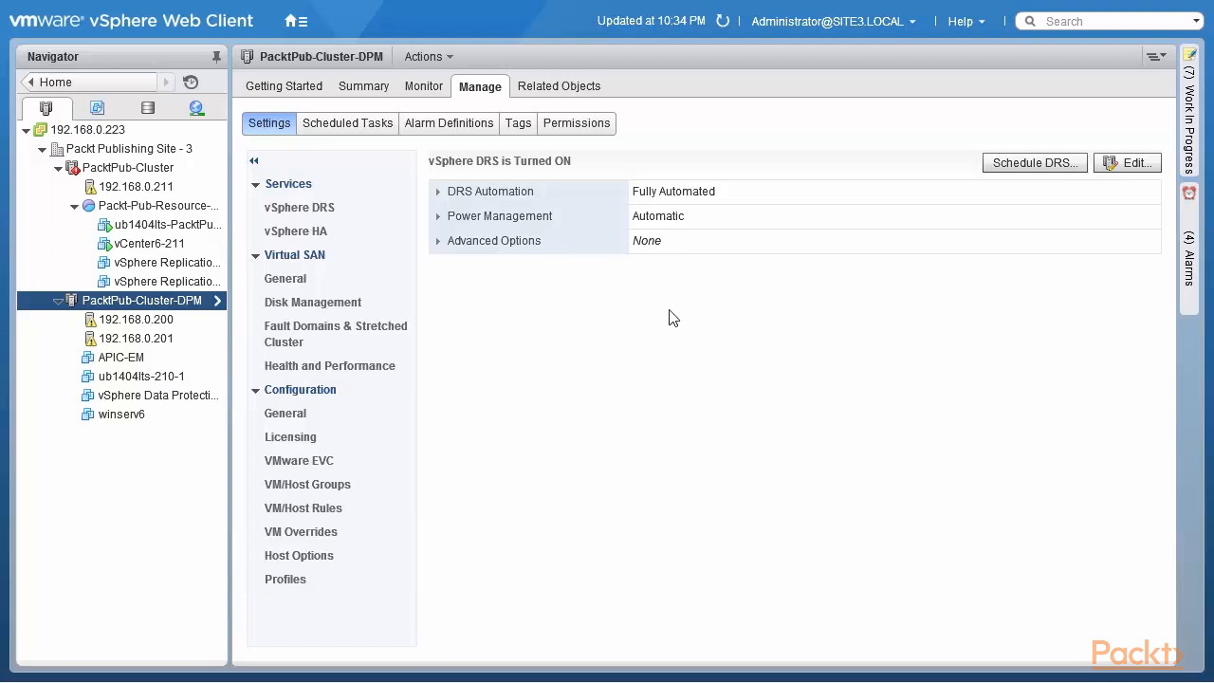
# - Review the cluster's Power Management details and open the system Power Management settings of host 192.168.0.200
pyautogui.click(439, 220)
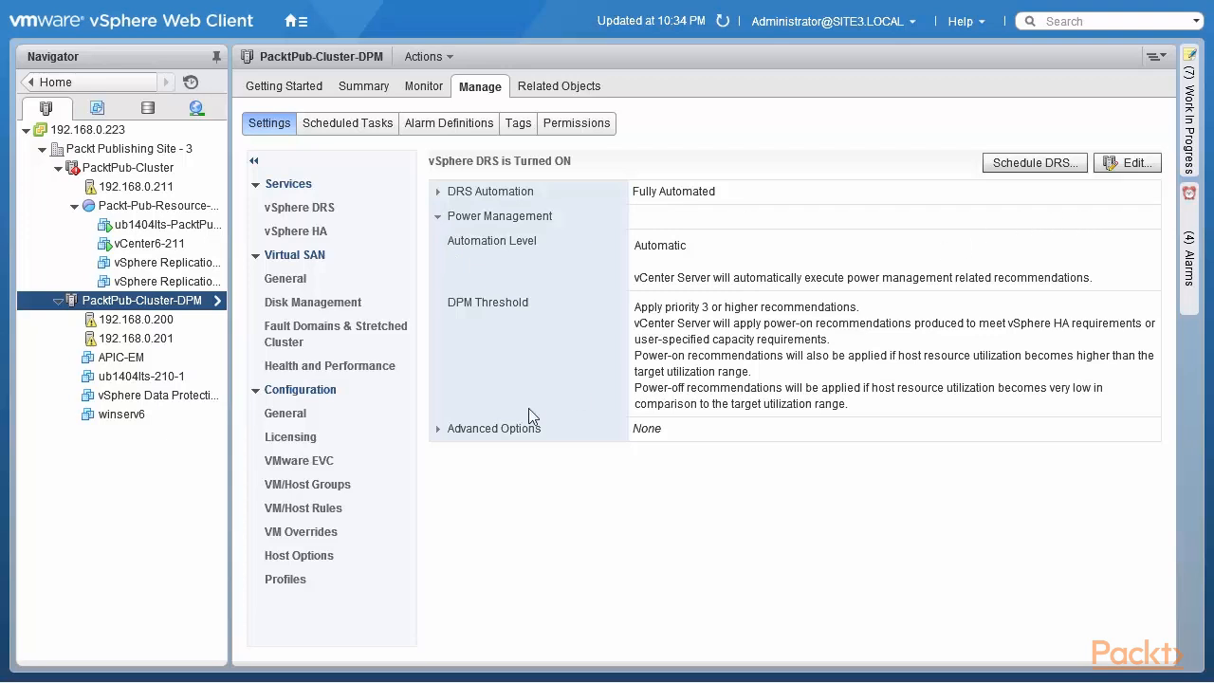
pyautogui.click(312, 484)
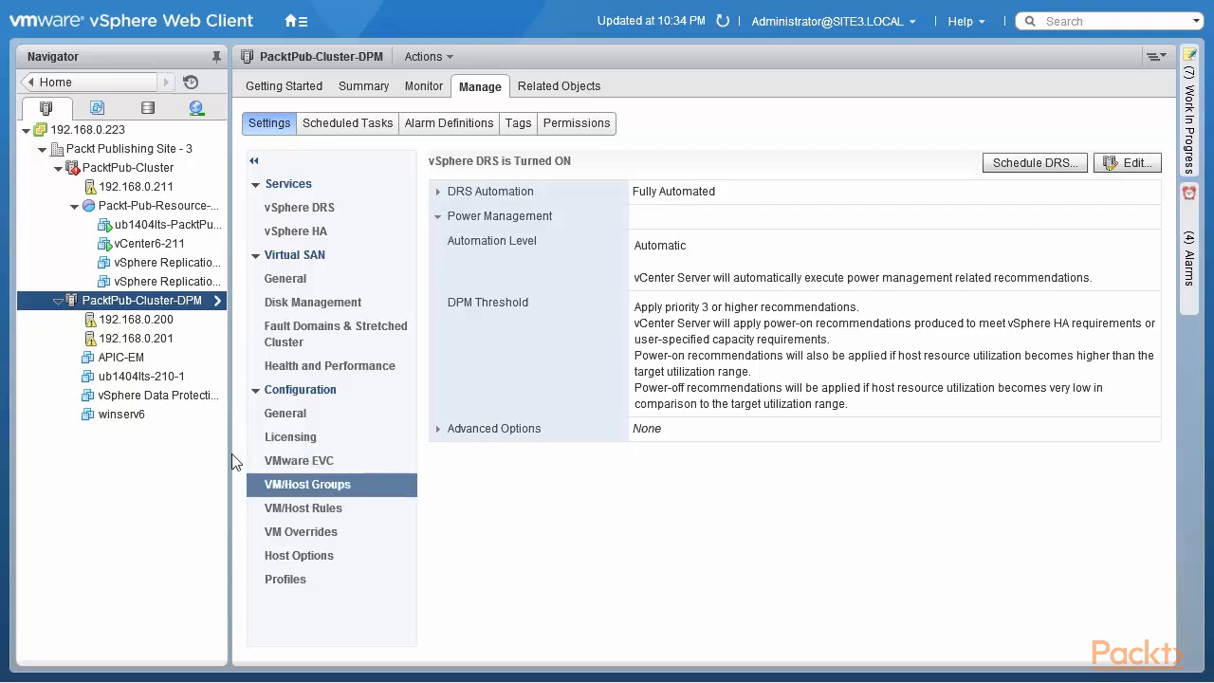
pyautogui.click(165, 322)
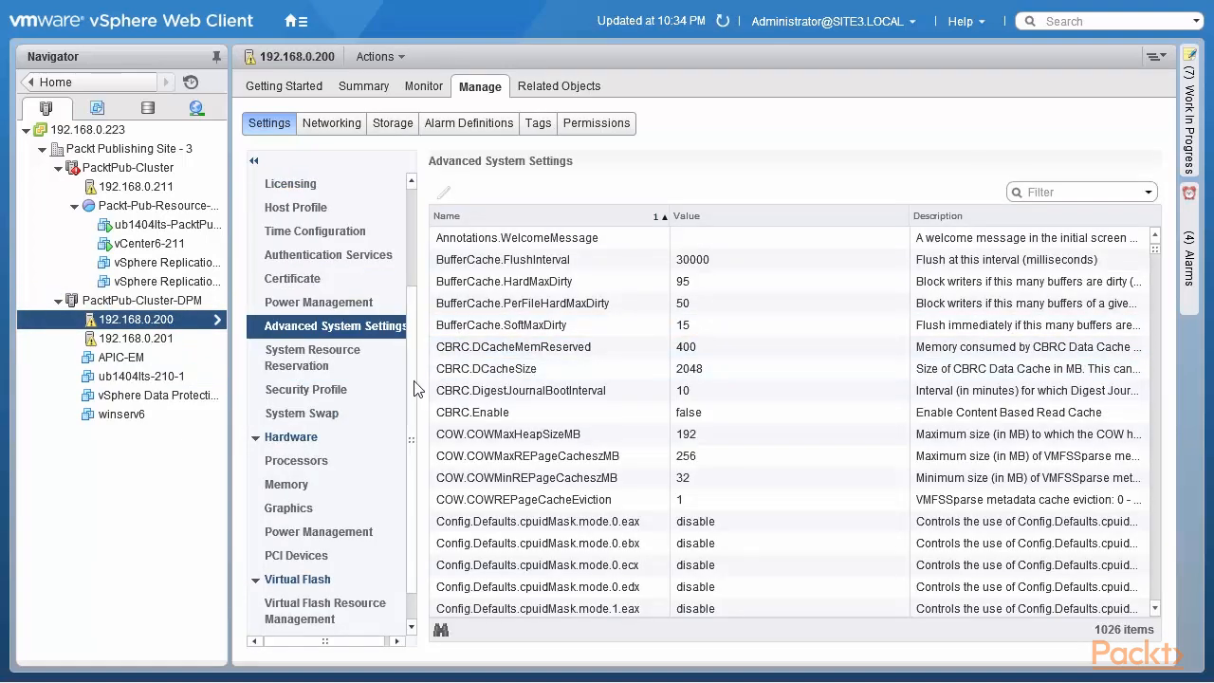
pyautogui.scroll(3, 417, 342)
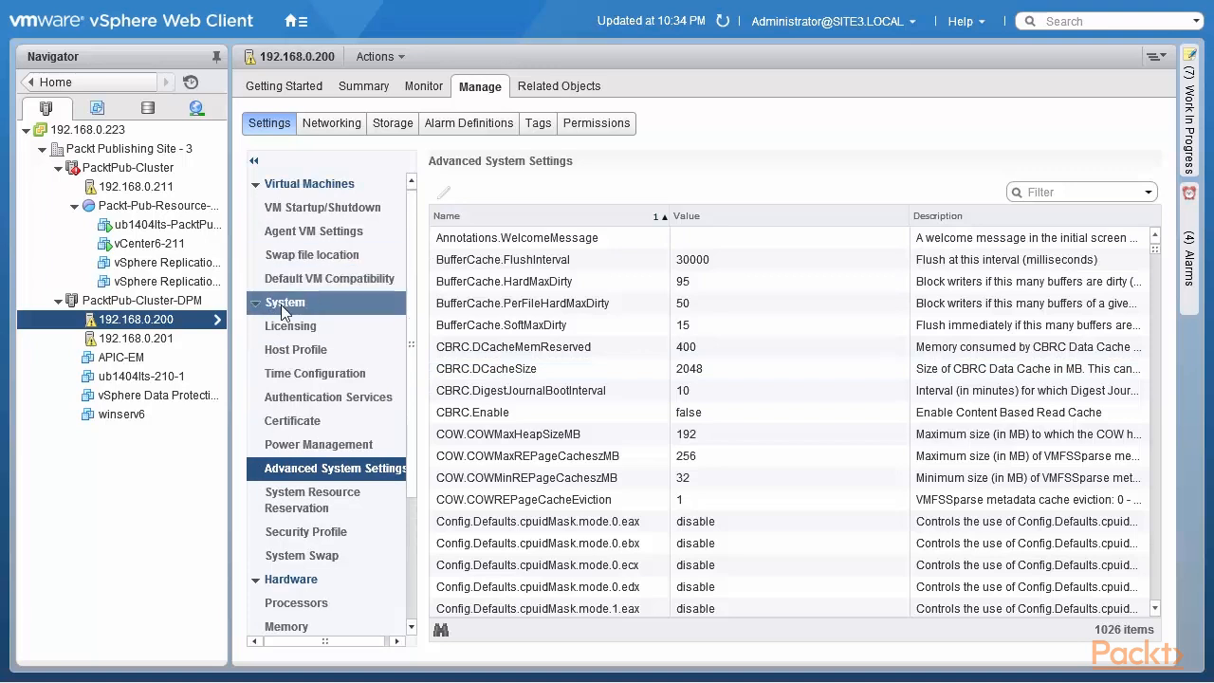
pyautogui.click(316, 448)
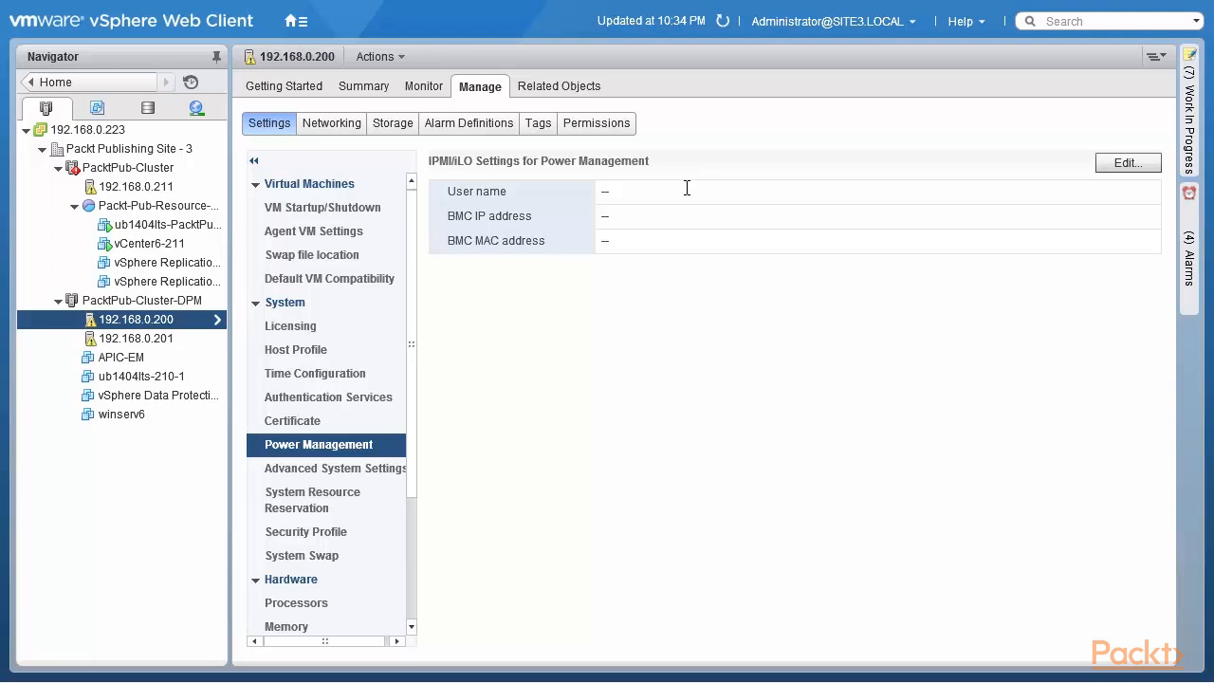
# - Enter the host's IPMI/iLO settings with user name ADMIN, the account password and BMC IP address 172.20.50.3
pyautogui.click(1127, 168)
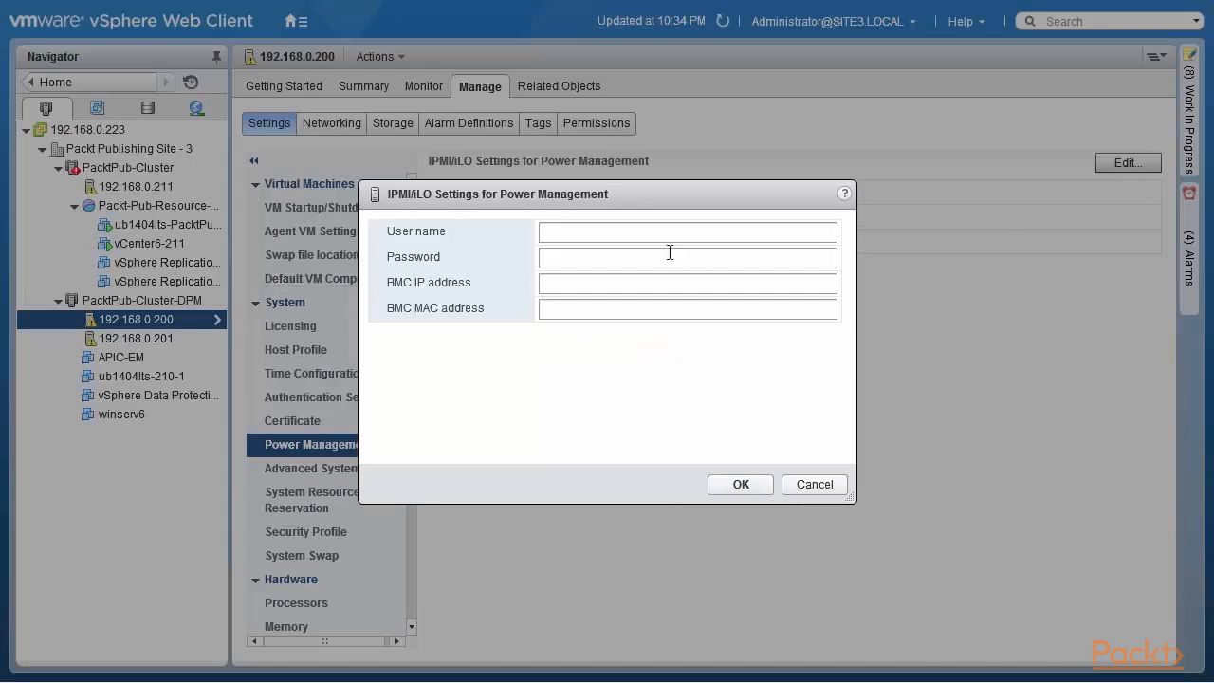
pyautogui.click(653, 231)
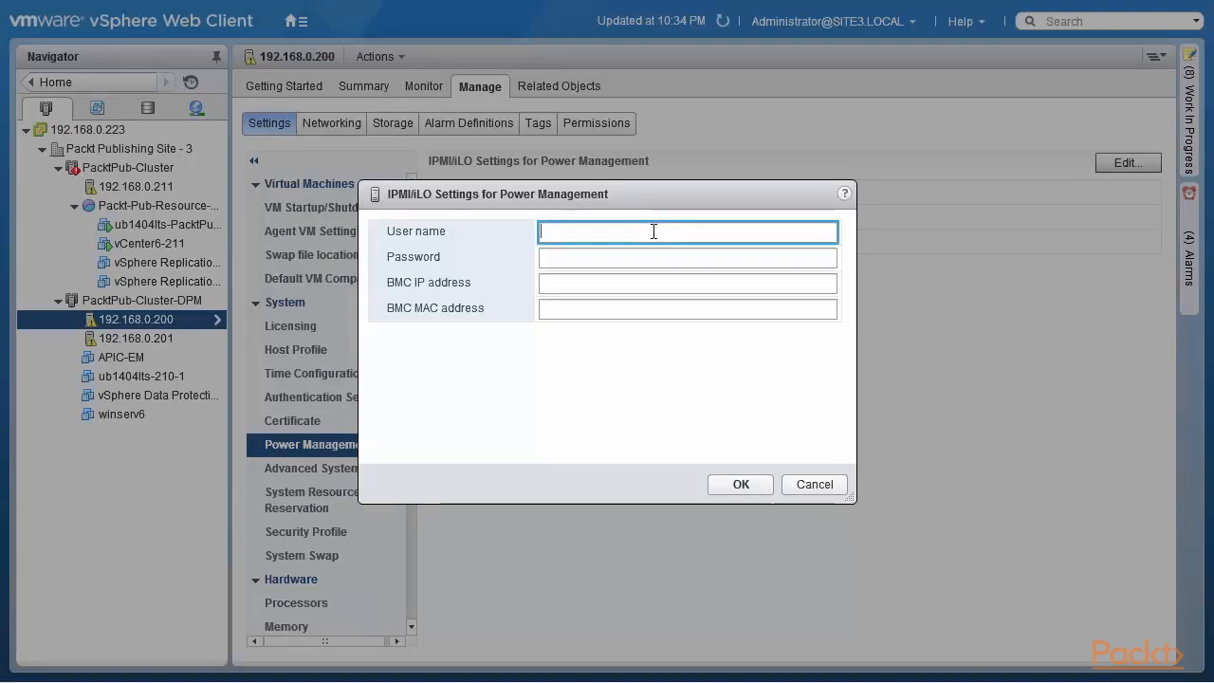
pyautogui.write('AD')
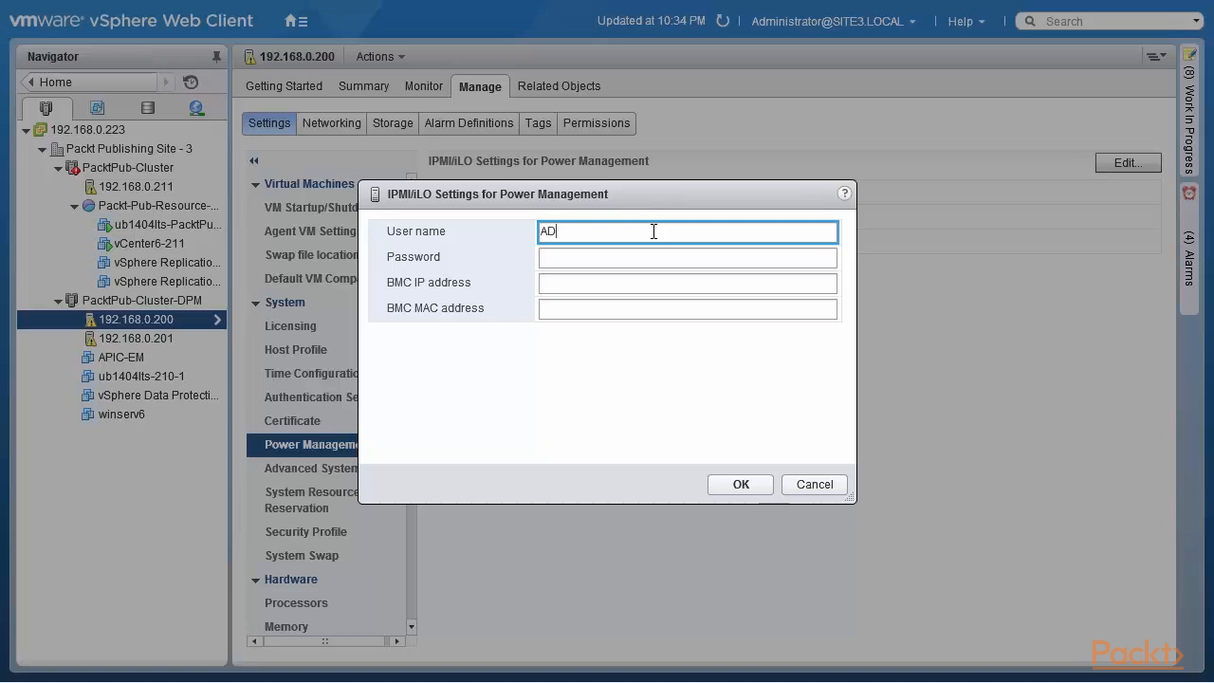
pyautogui.write('MIN')
pyautogui.press('Tab')
pyautogui.write('****')
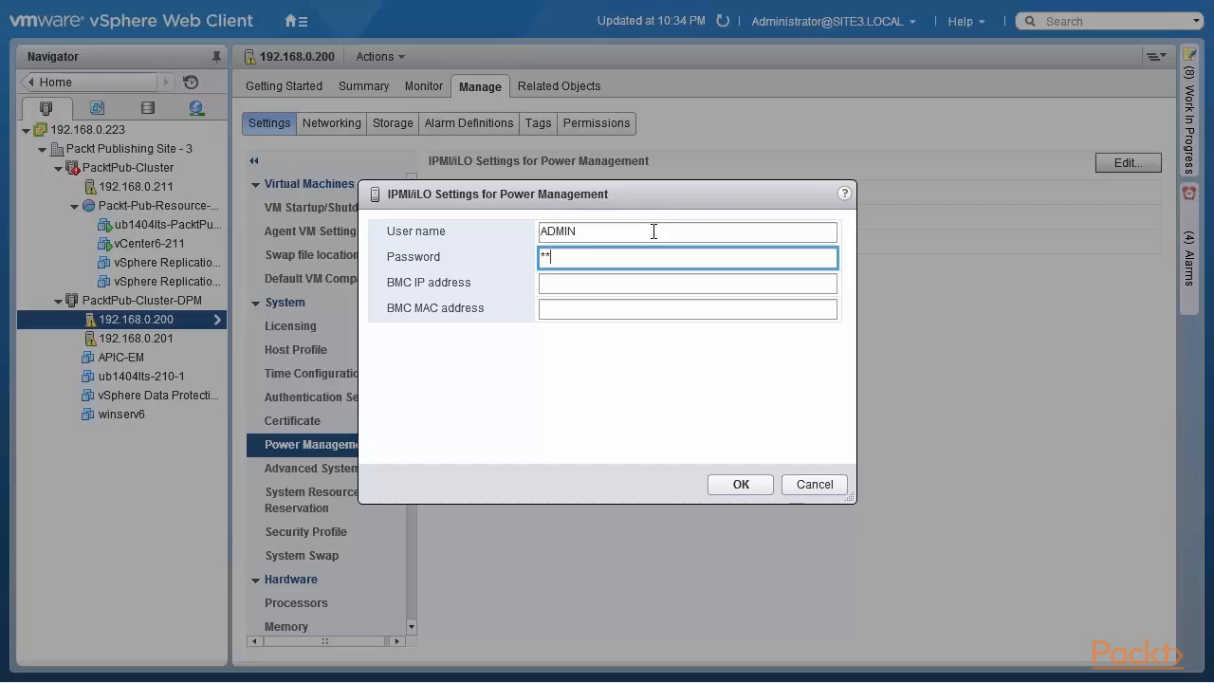
pyautogui.write('*')
pyautogui.click(662, 283)
pyautogui.write('172')
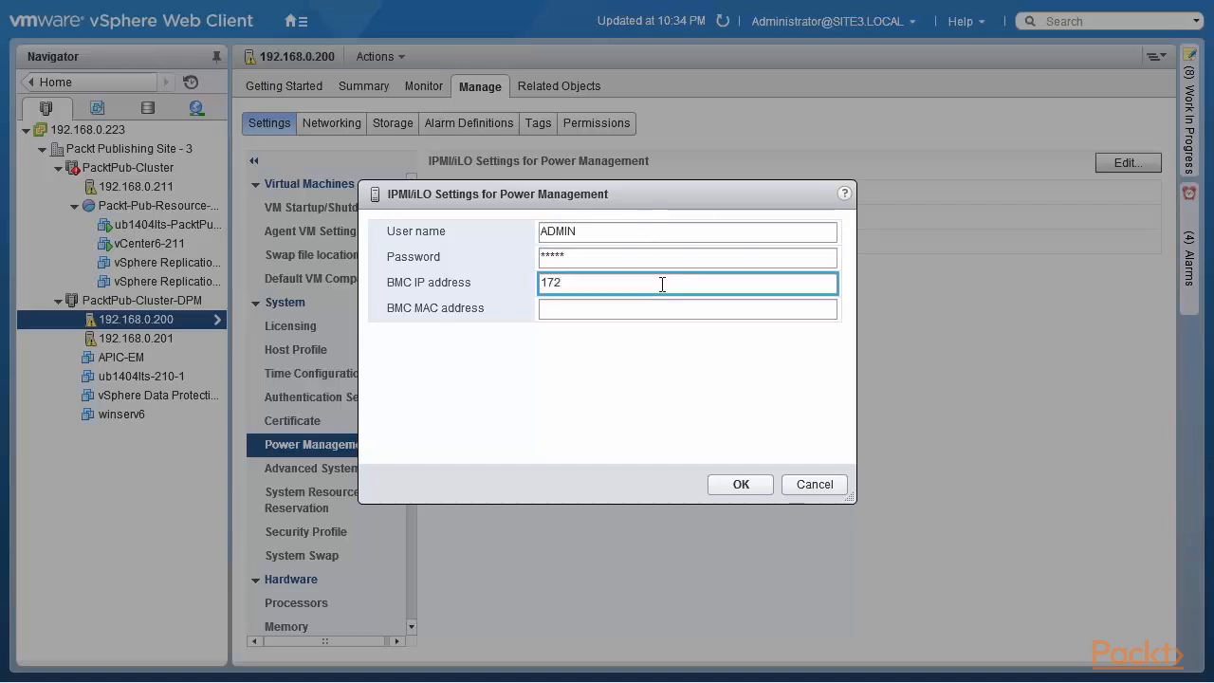
pyautogui.write('.20.50.3')
# - Enter 00:25:90:9e:db:0d as the BMC MAC address and discard the IPMI/iLO settings without saving
pyautogui.click(659, 309)
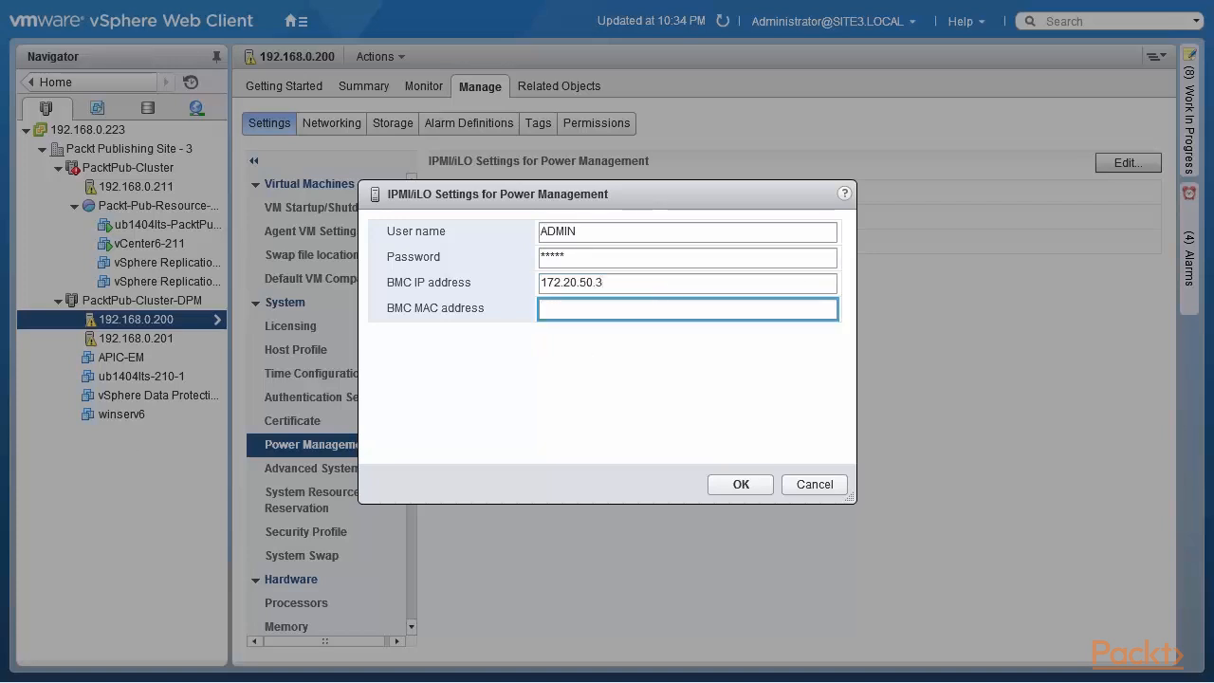
pyautogui.hotkey('alt', 'Tab')
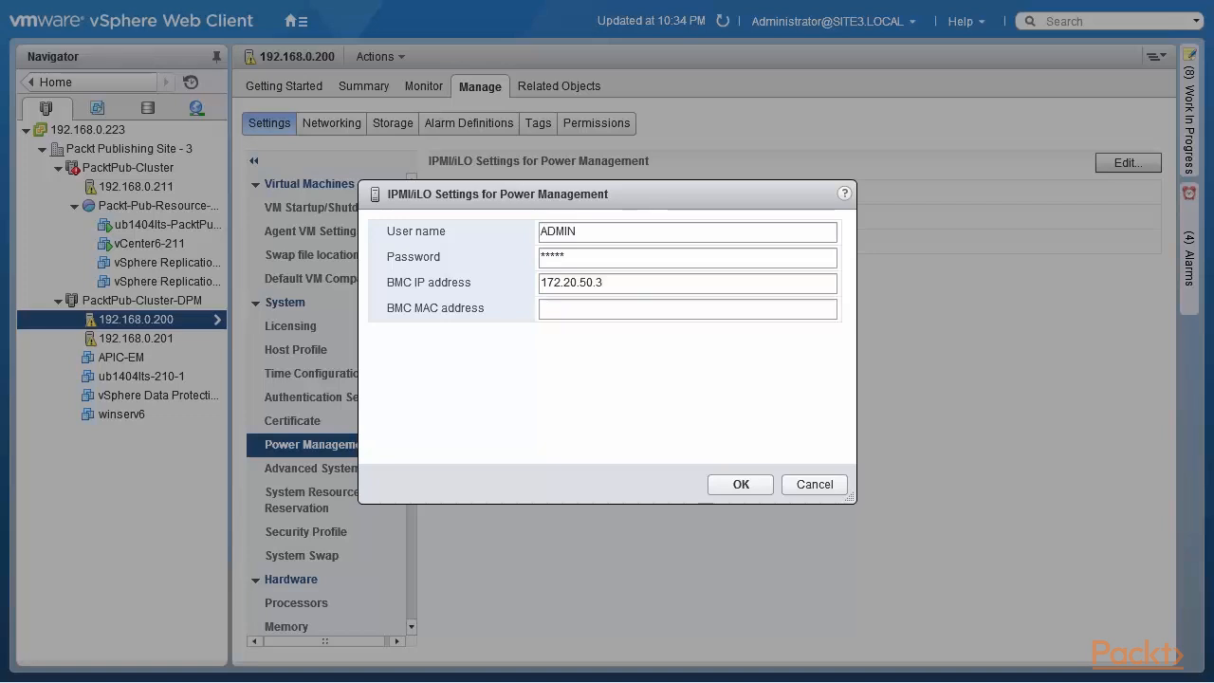
pyautogui.click(565, 309)
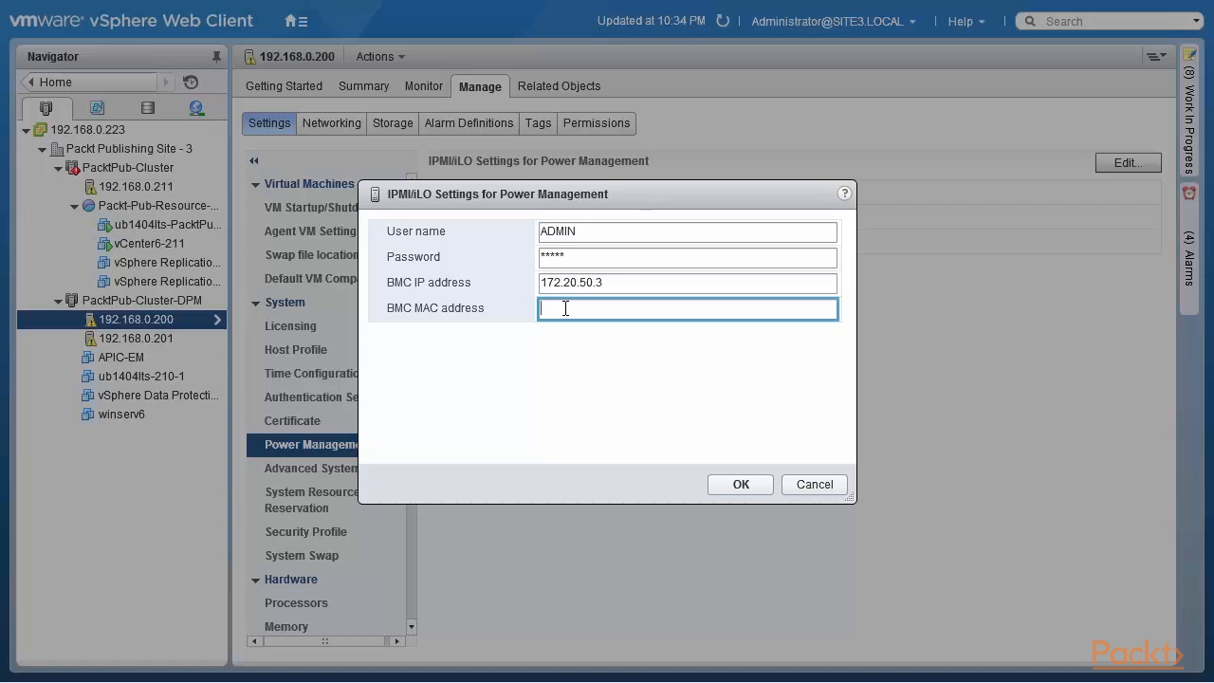
pyautogui.write('00:25:90:9e:')
pyautogui.write('db:0d')
pyautogui.click(806, 491)
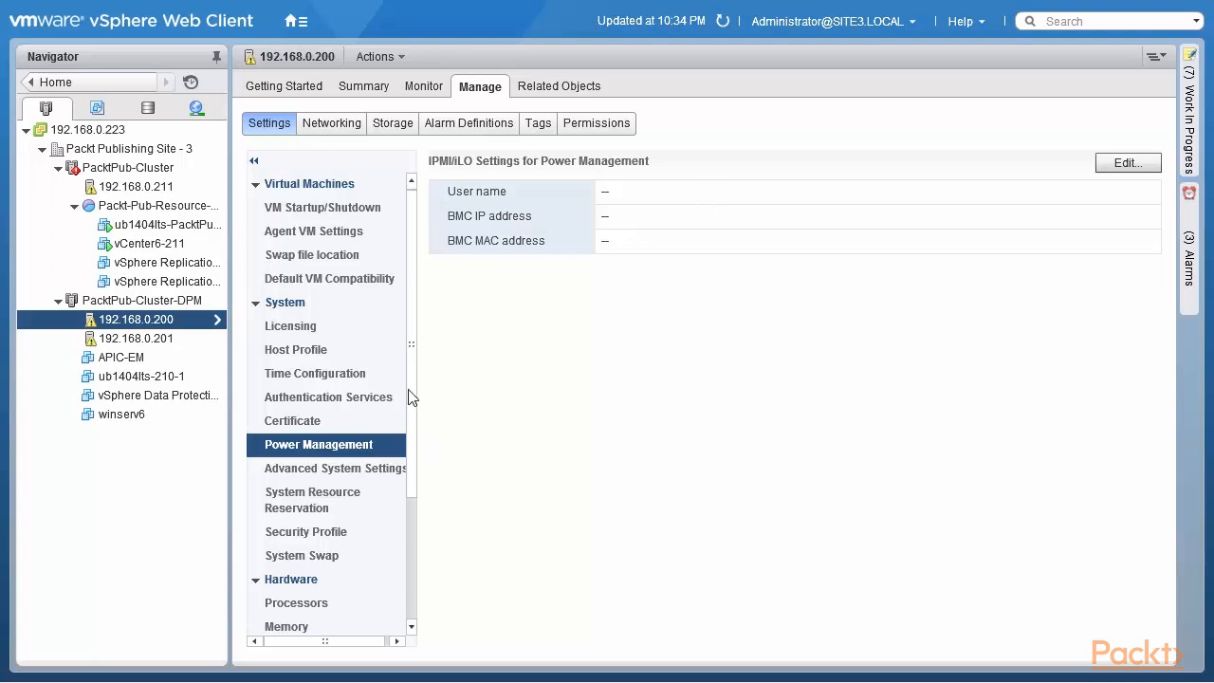
# - Review the hardware power policy choices for host 192.168.0.200 and apply the Balanced policy
pyautogui.moveTo(411, 381); pyautogui.dragTo(406, 447)
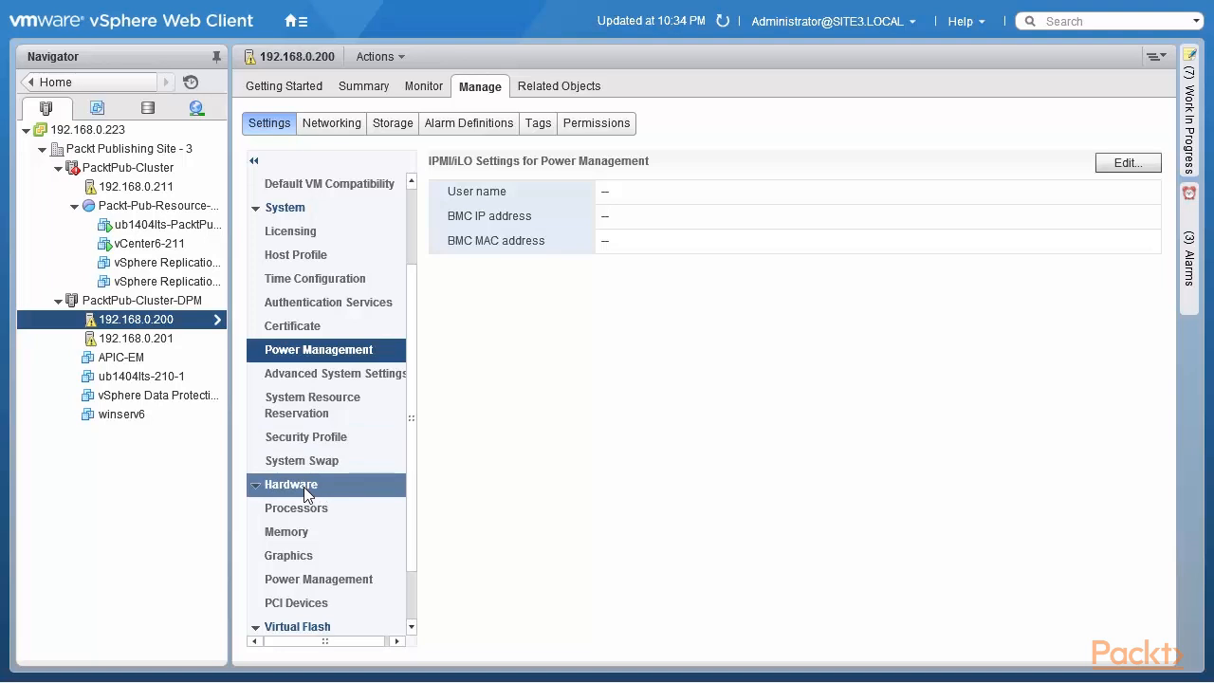
pyautogui.click(316, 583)
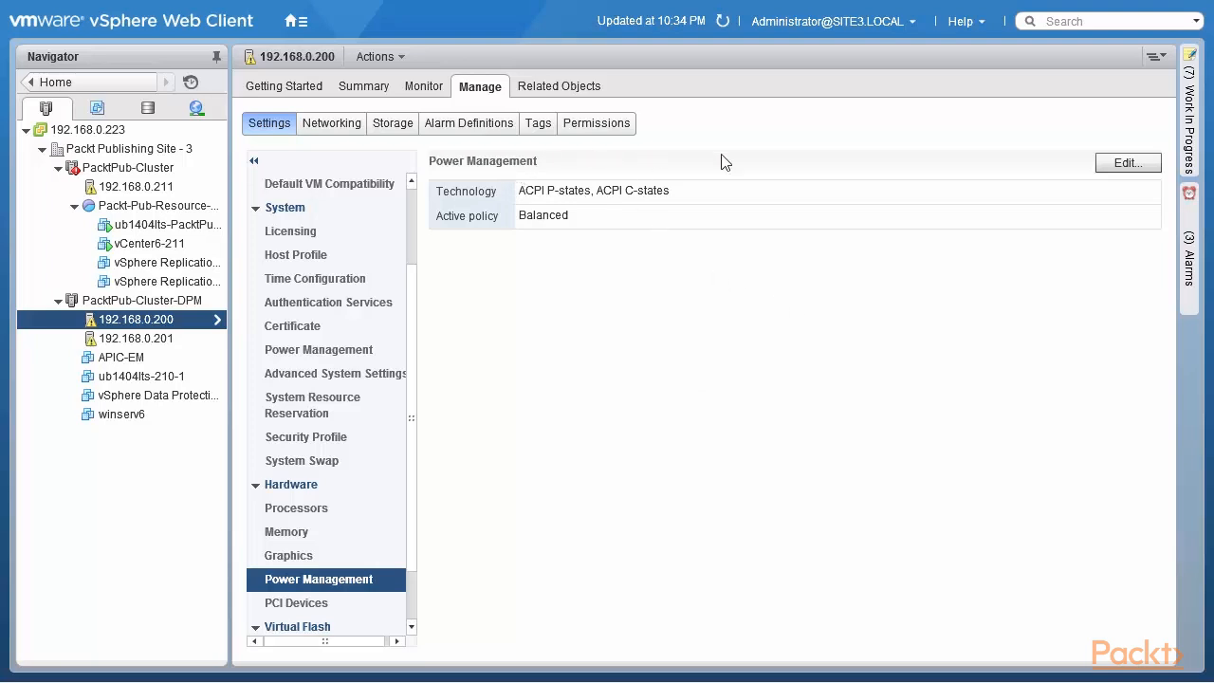
pyautogui.click(1125, 164)
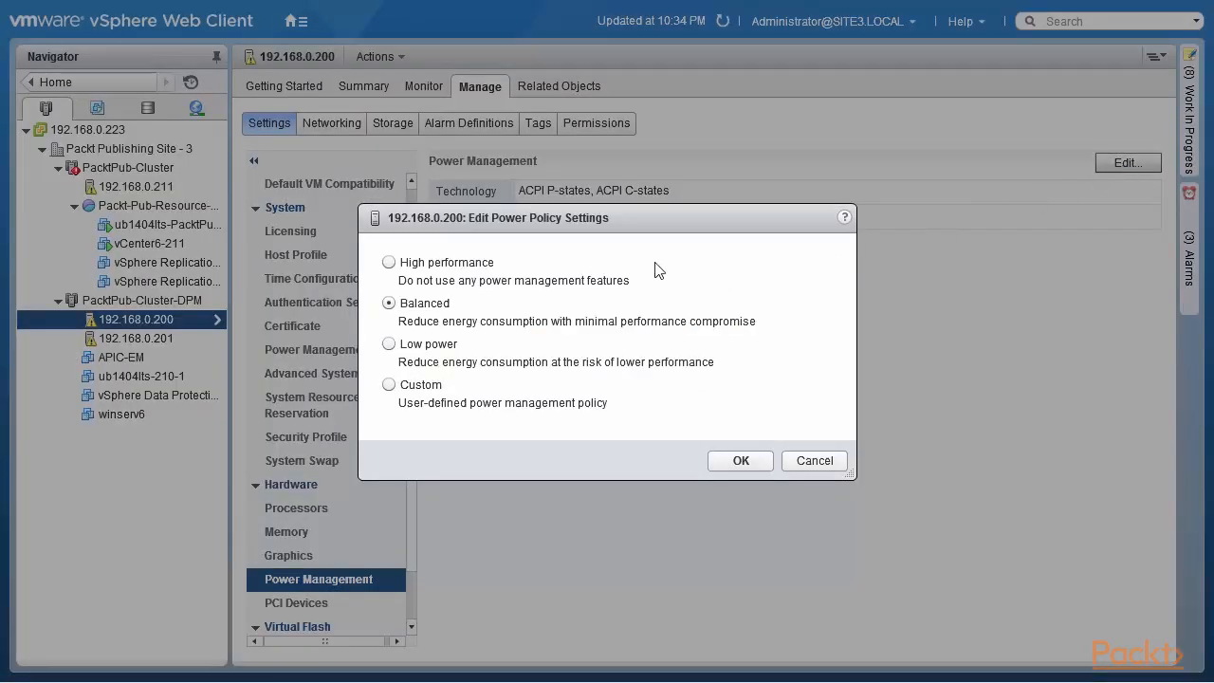
pyautogui.click(389, 263)
pyautogui.click(389, 304)
pyautogui.click(388, 347)
pyautogui.click(389, 304)
pyautogui.click(741, 461)
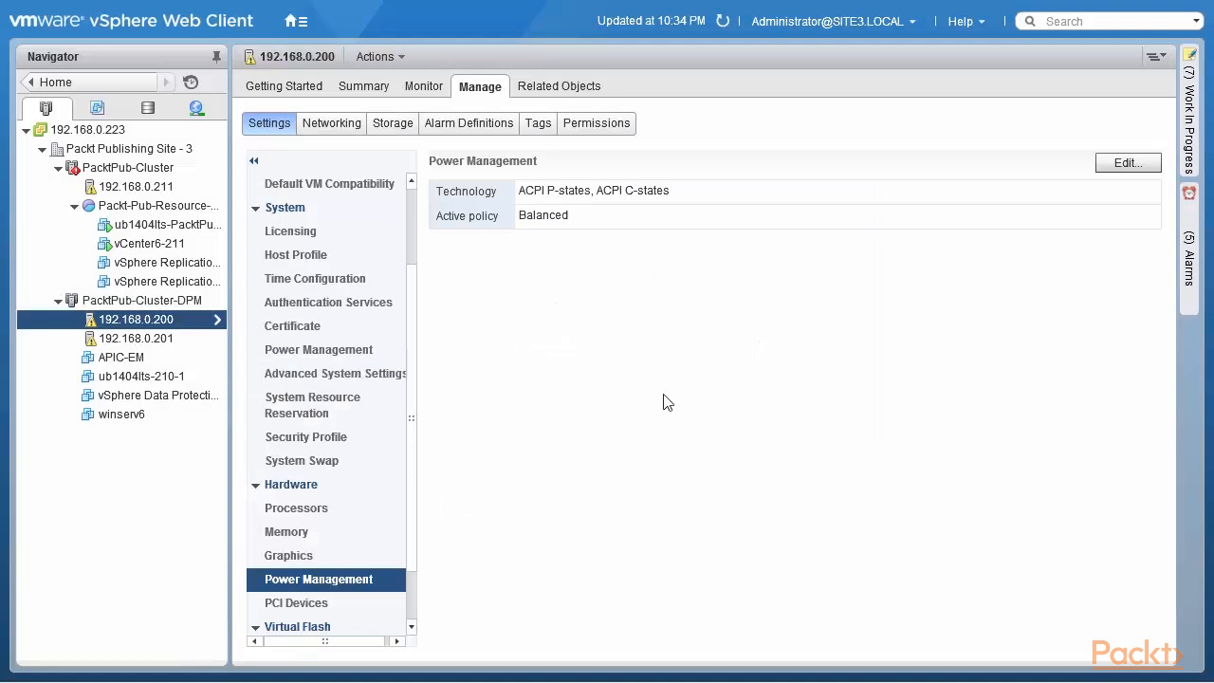
# - View the host's Processors settings and return to its hardware Power Management settings
pyautogui.click(410, 442)
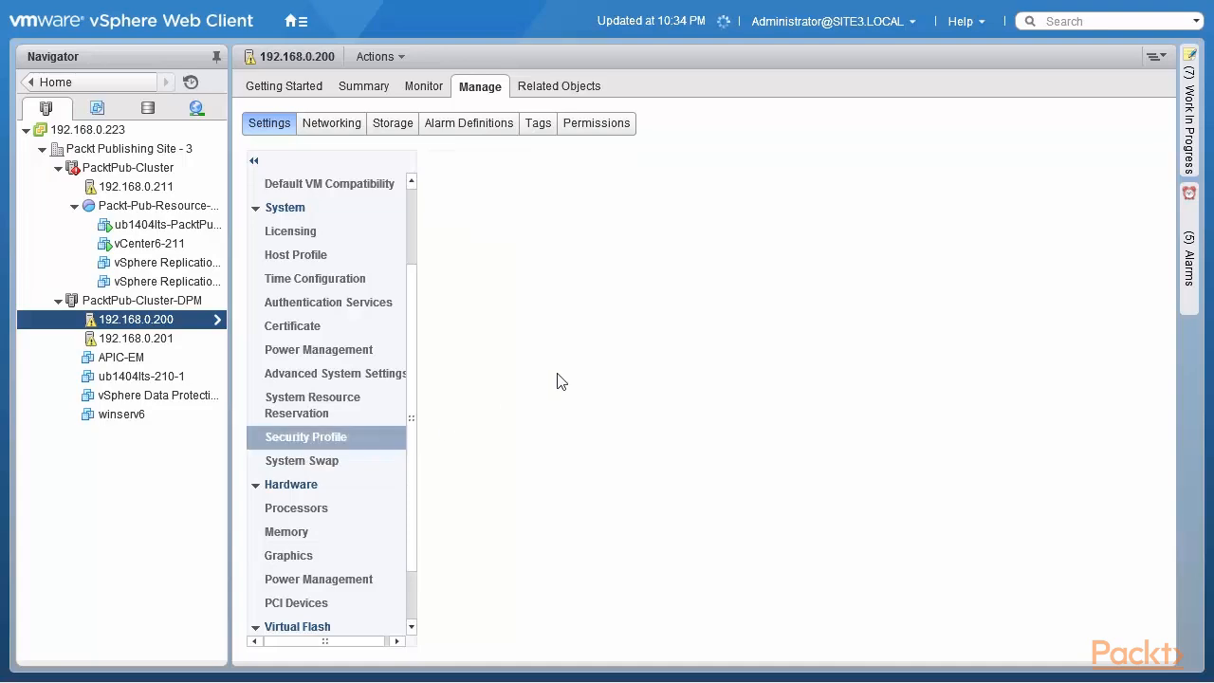
pyautogui.click(323, 510)
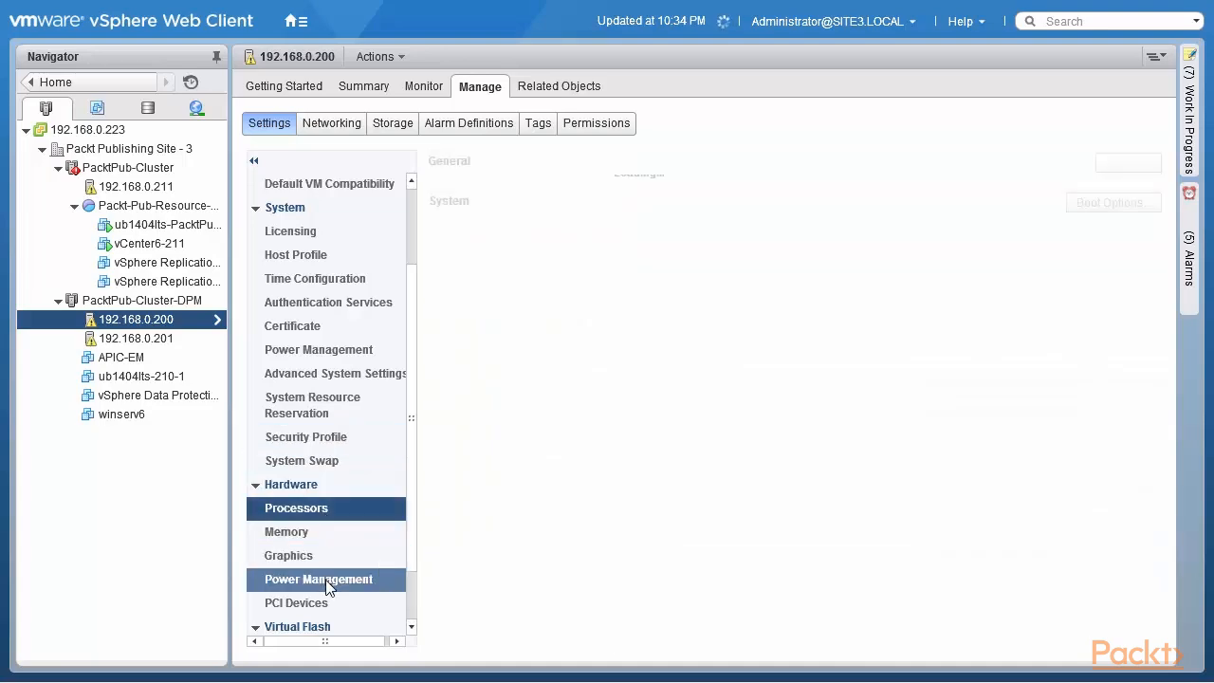
pyautogui.click(325, 579)
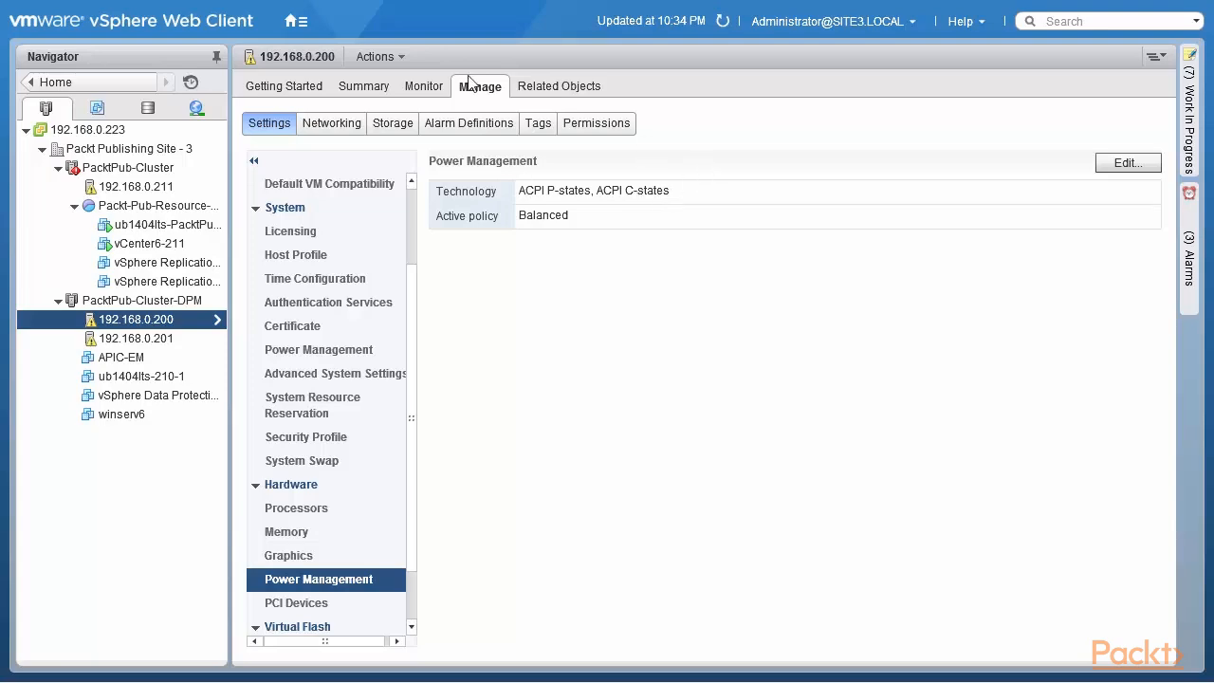
# - Show the vSphere DRS settings of PacktPub-Cluster-DPM with the Advanced Options details expanded
pyautogui.click(142, 300)
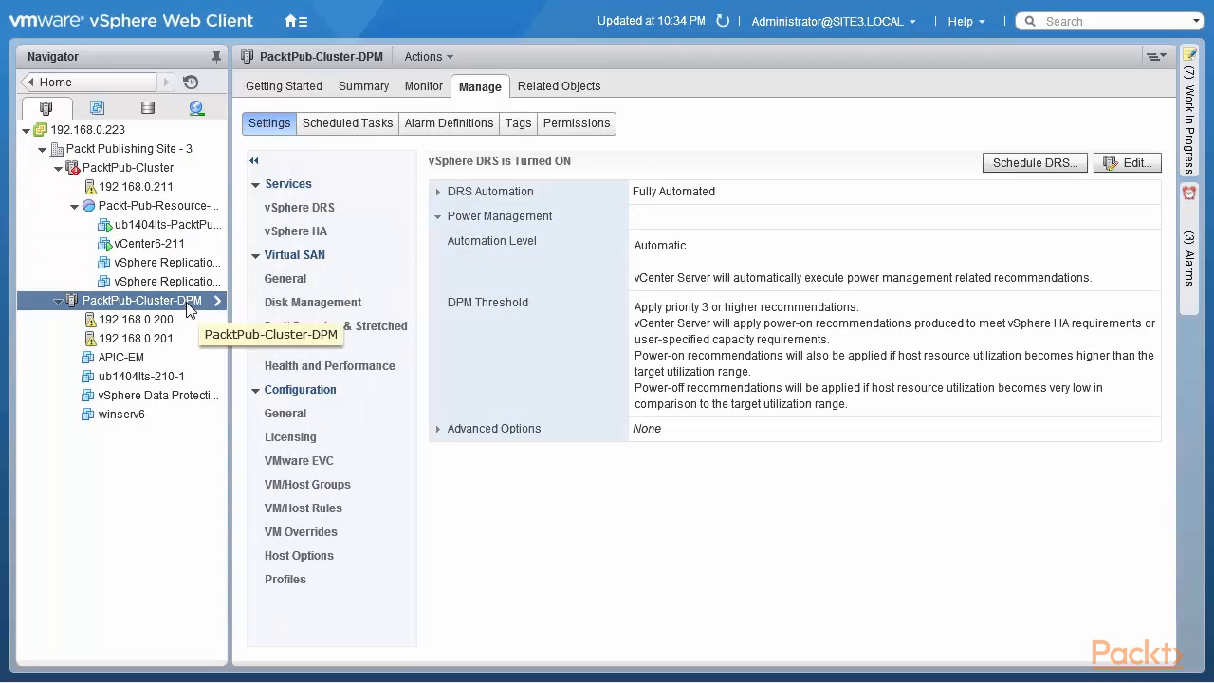
pyautogui.click(325, 209)
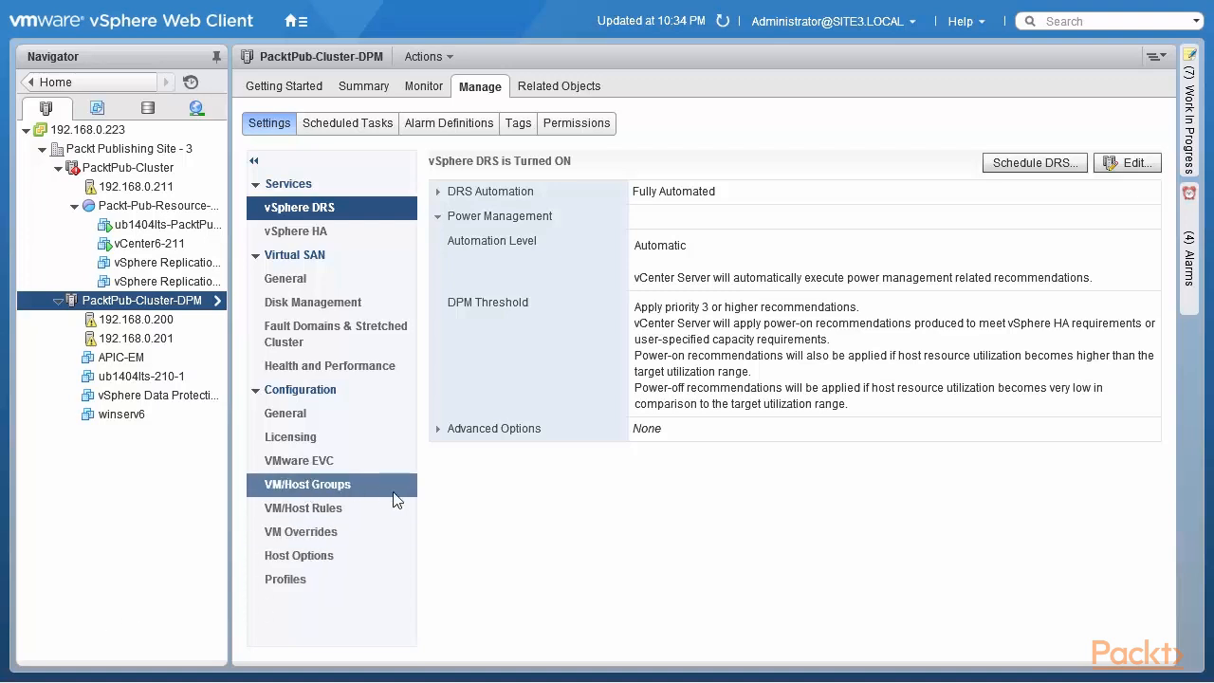
pyautogui.click(440, 430)
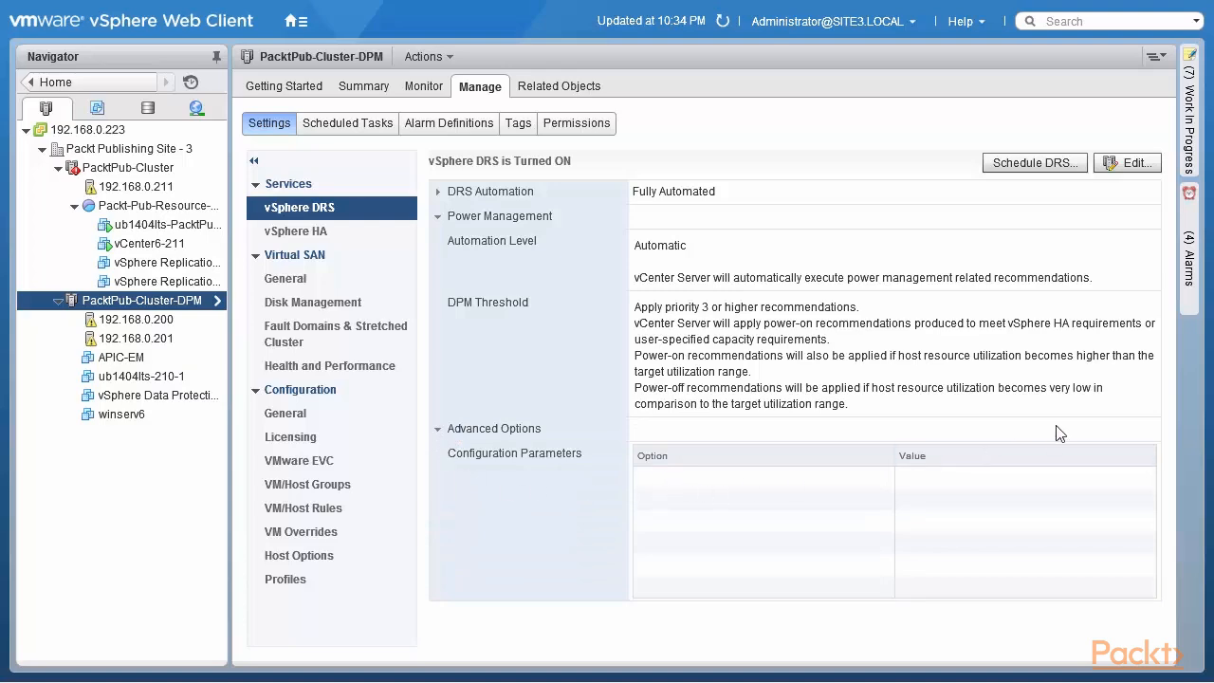
# - Edit the cluster's vSphere DRS settings and add the advanced option DemandCapacityRatioTarget with value 70
pyautogui.click(1135, 171)
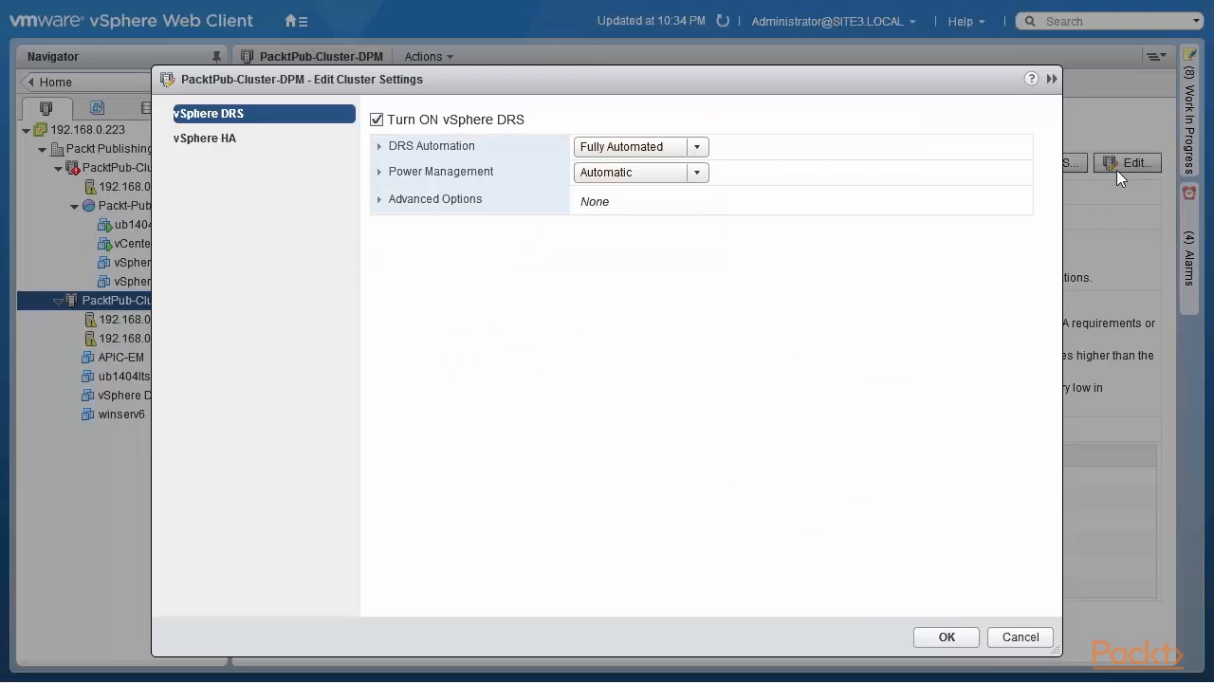
pyautogui.click(383, 201)
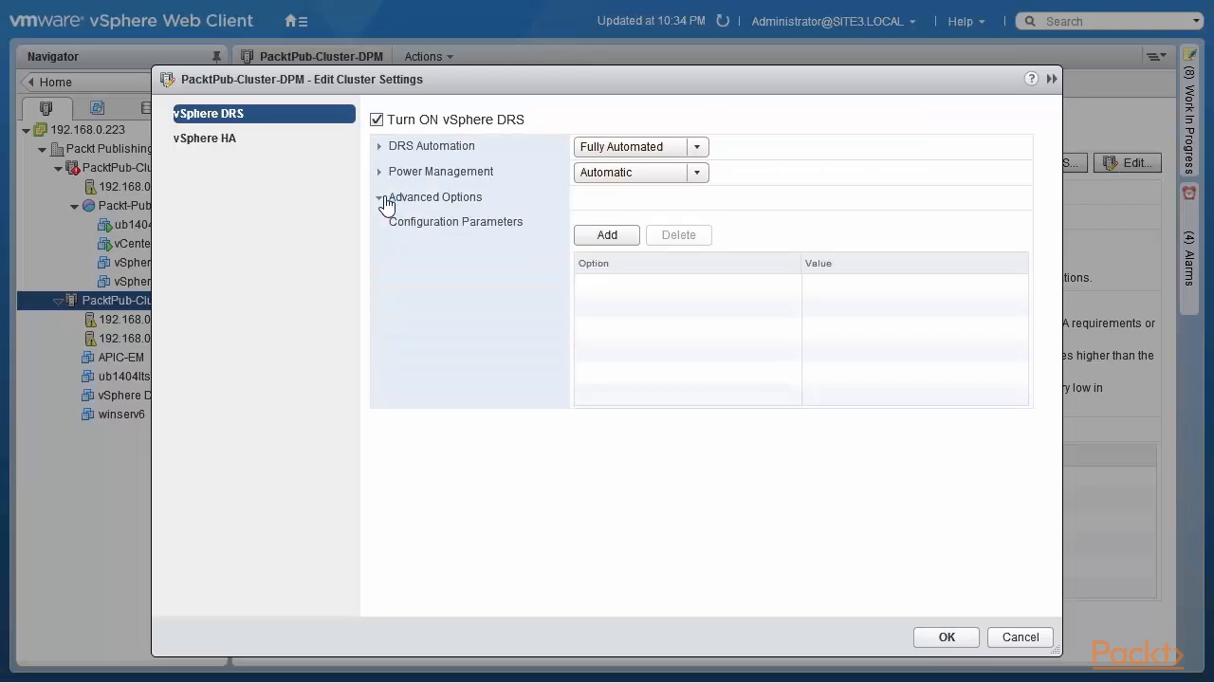
pyautogui.click(605, 237)
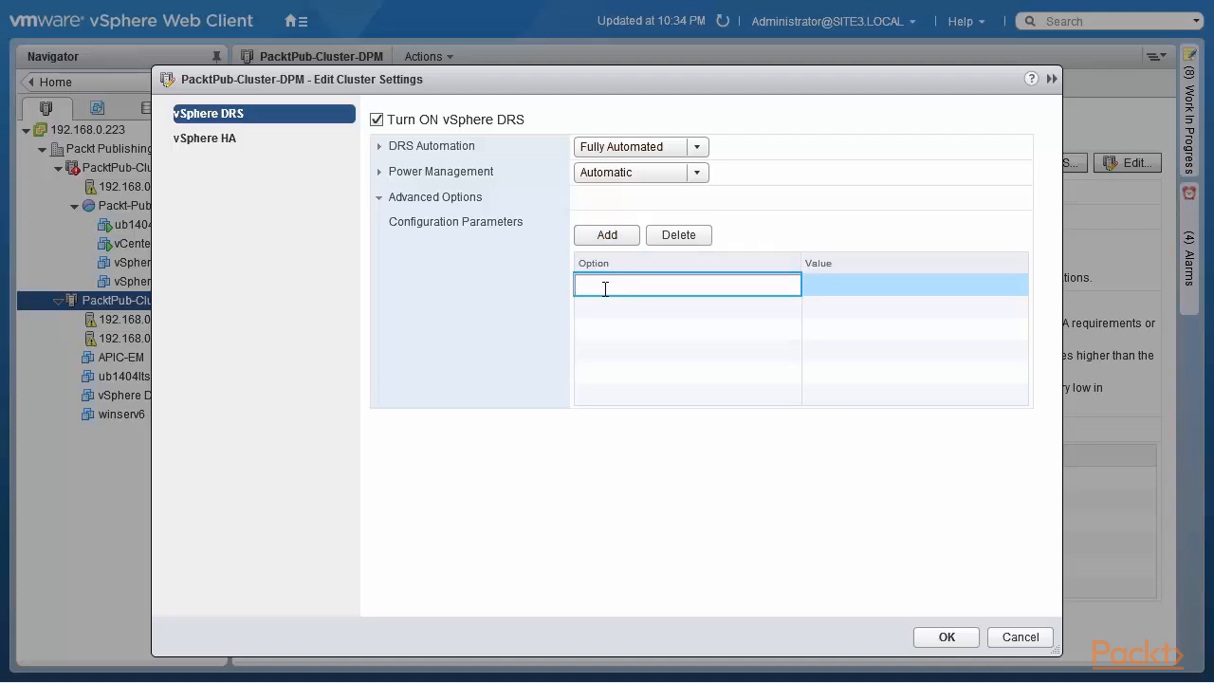
pyautogui.write('DemandCapacityRatioTarget')
pyautogui.click(850, 291)
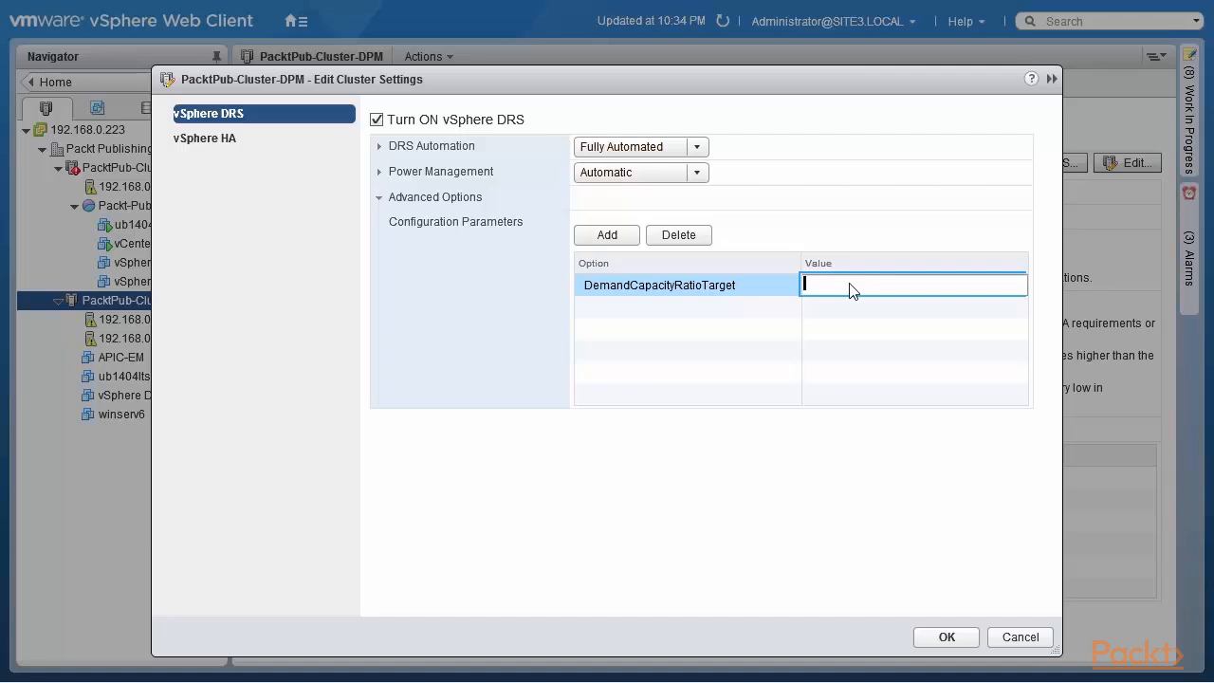
pyautogui.write('70')
pyautogui.click(626, 311)
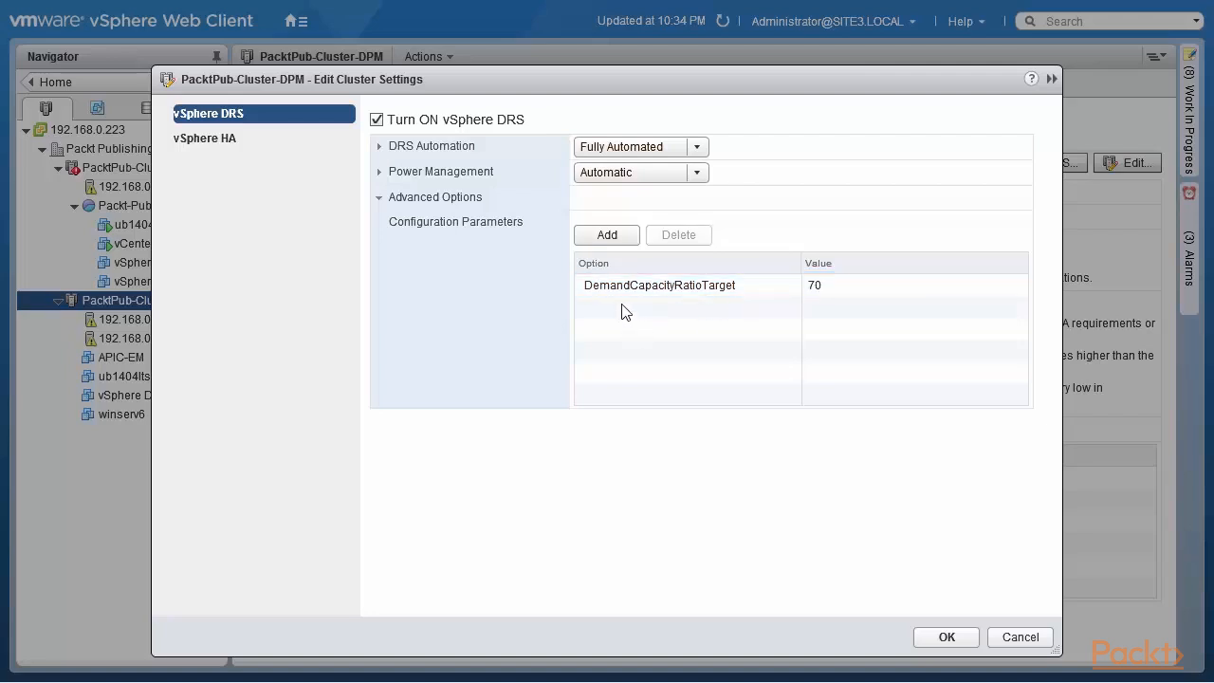
# - Add the advanced configuration parameter DemandCapacityRatioToleranceHost with value 15
pyautogui.click(607, 235)
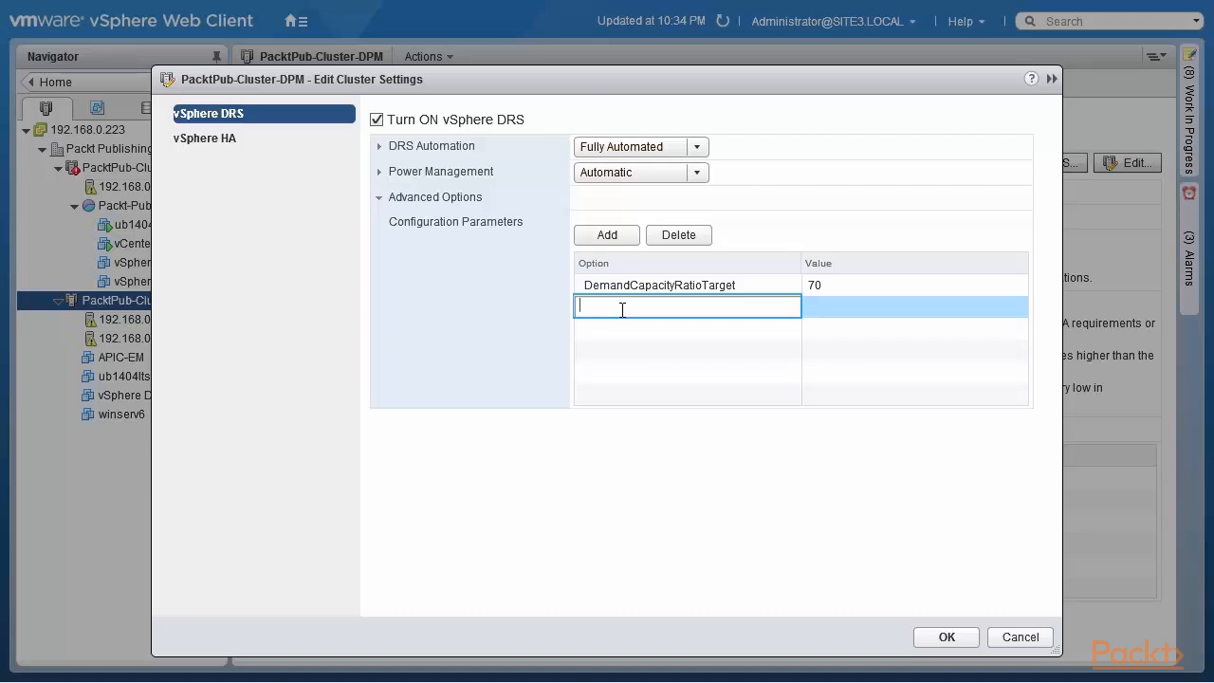
pyautogui.write('DemandCapacityRatioToleranceHost')
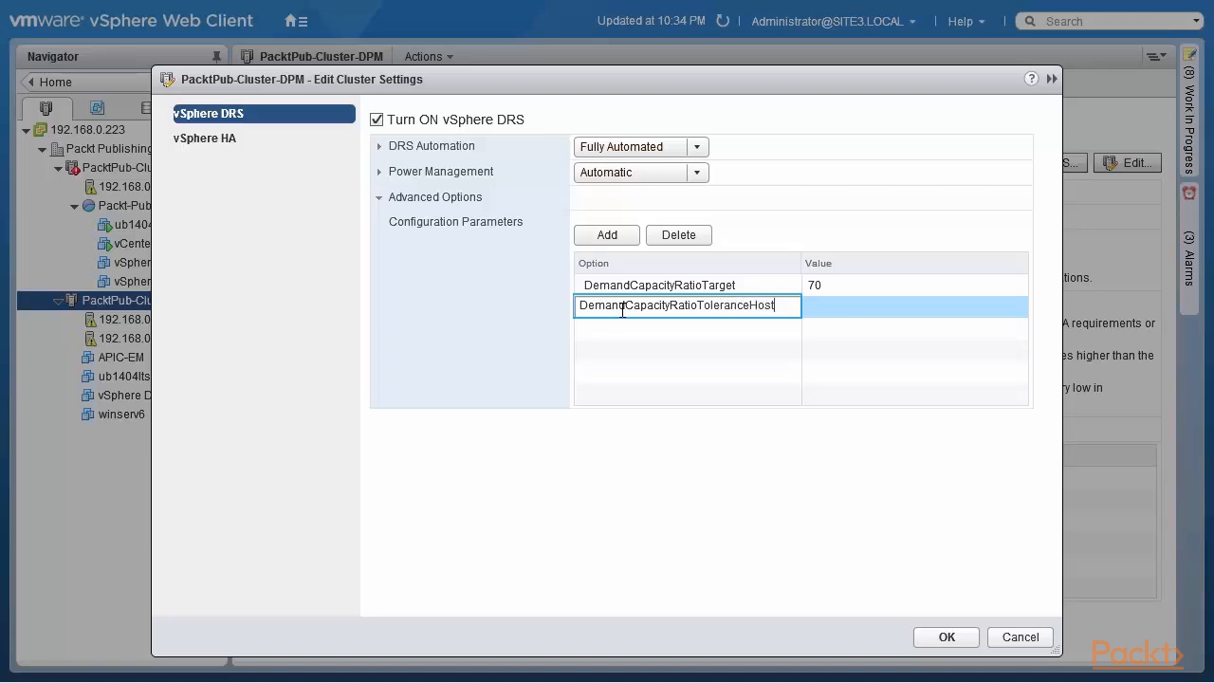
pyautogui.click(831, 306)
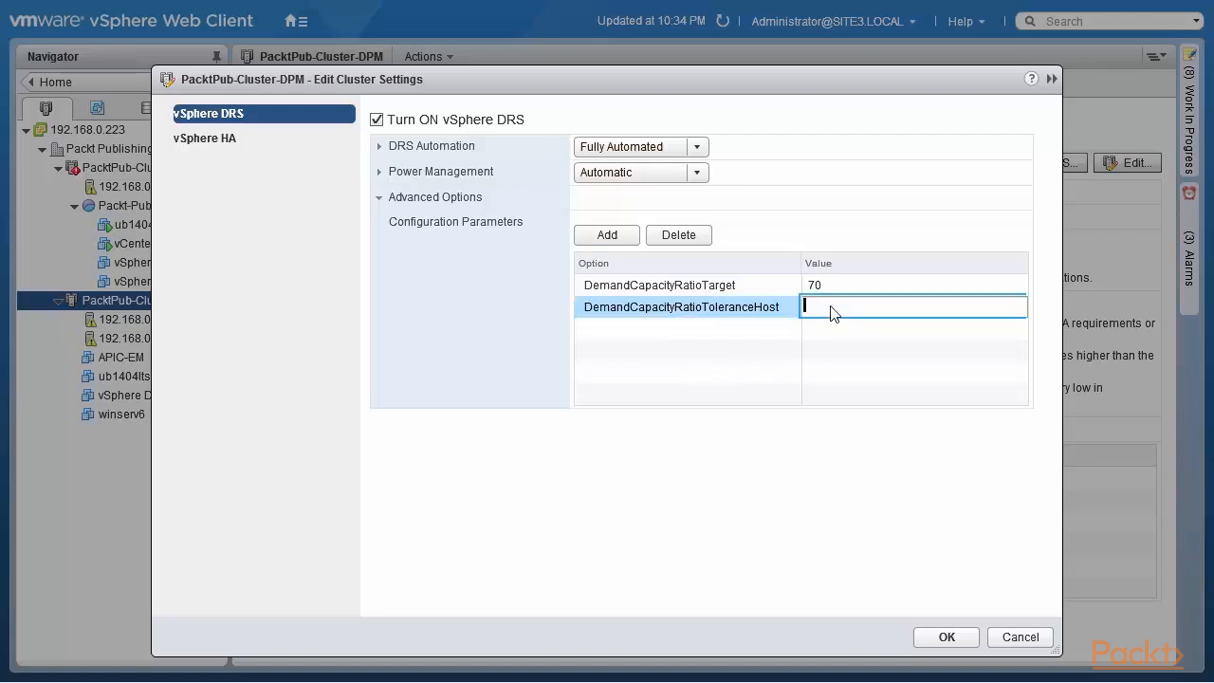
pyautogui.write('15')
pyautogui.click(759, 358)
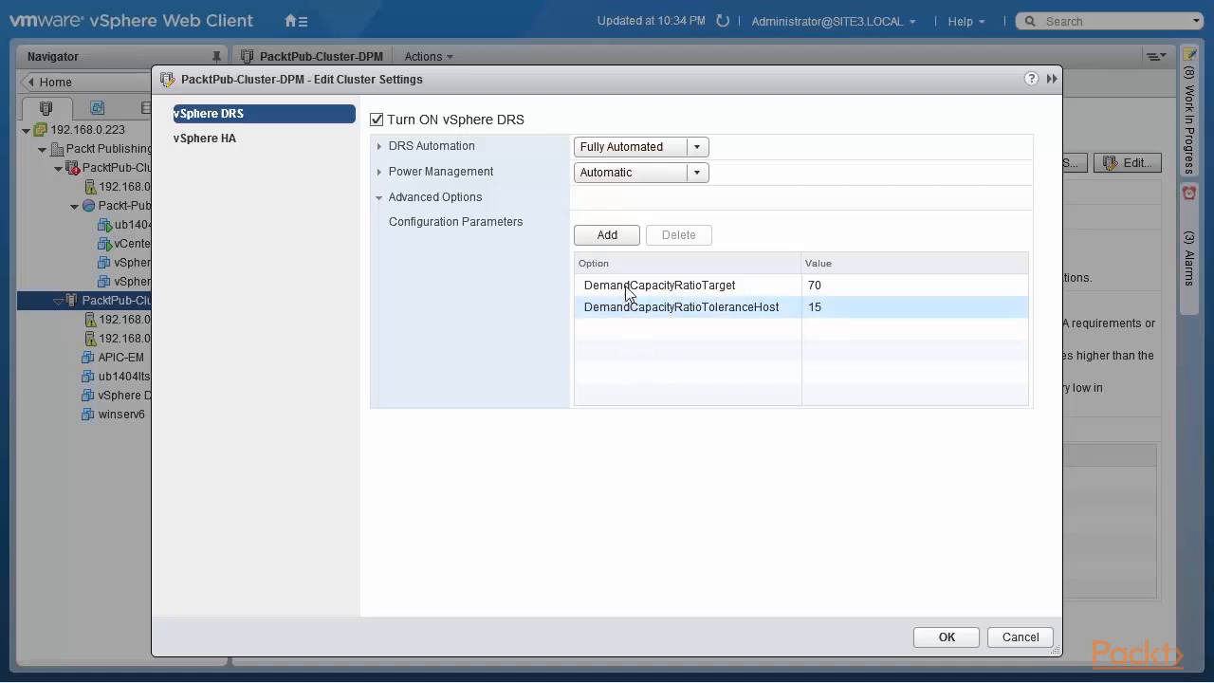
# - Add the advanced configuration parameter VmDemandHistorySecsHostOn with value 360
pyautogui.click(615, 235)
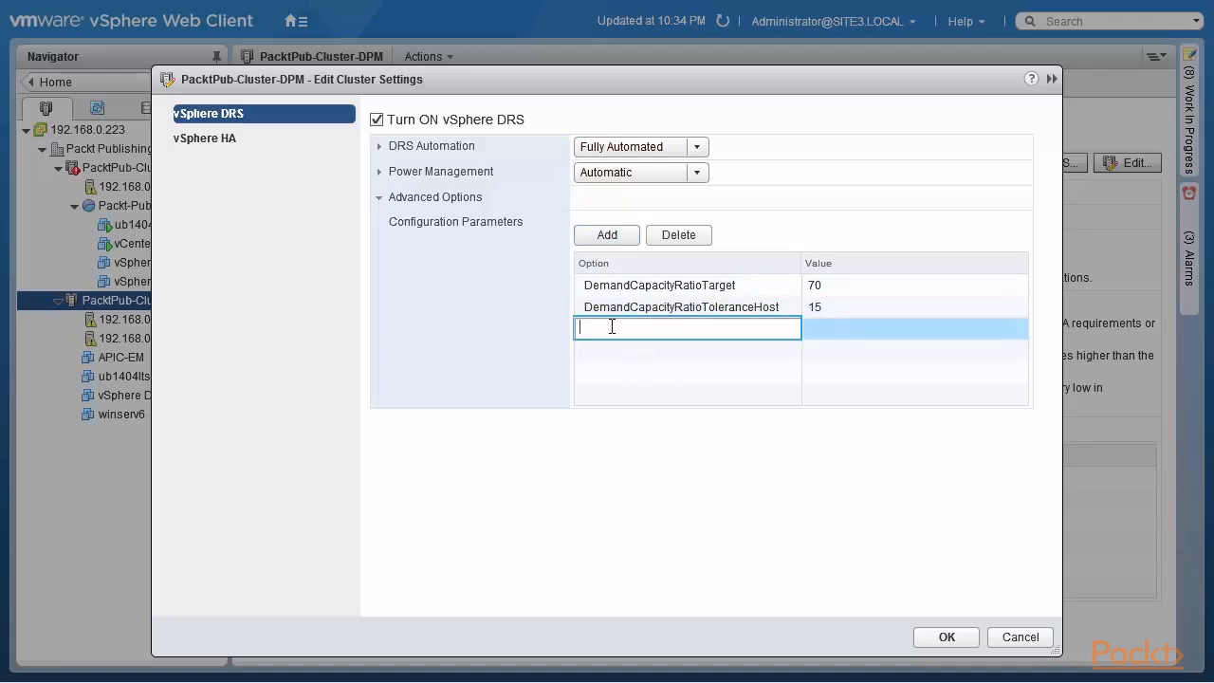
pyautogui.write('VmDemandHistorySecsHostOn')
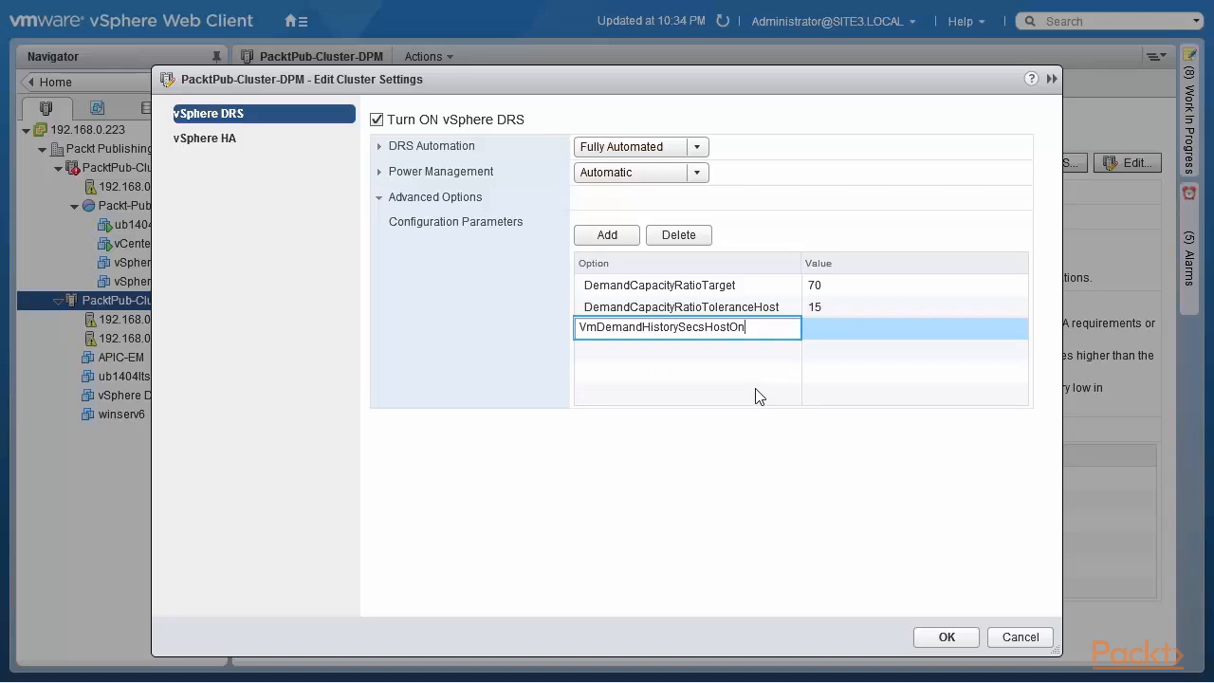
pyautogui.click(821, 331)
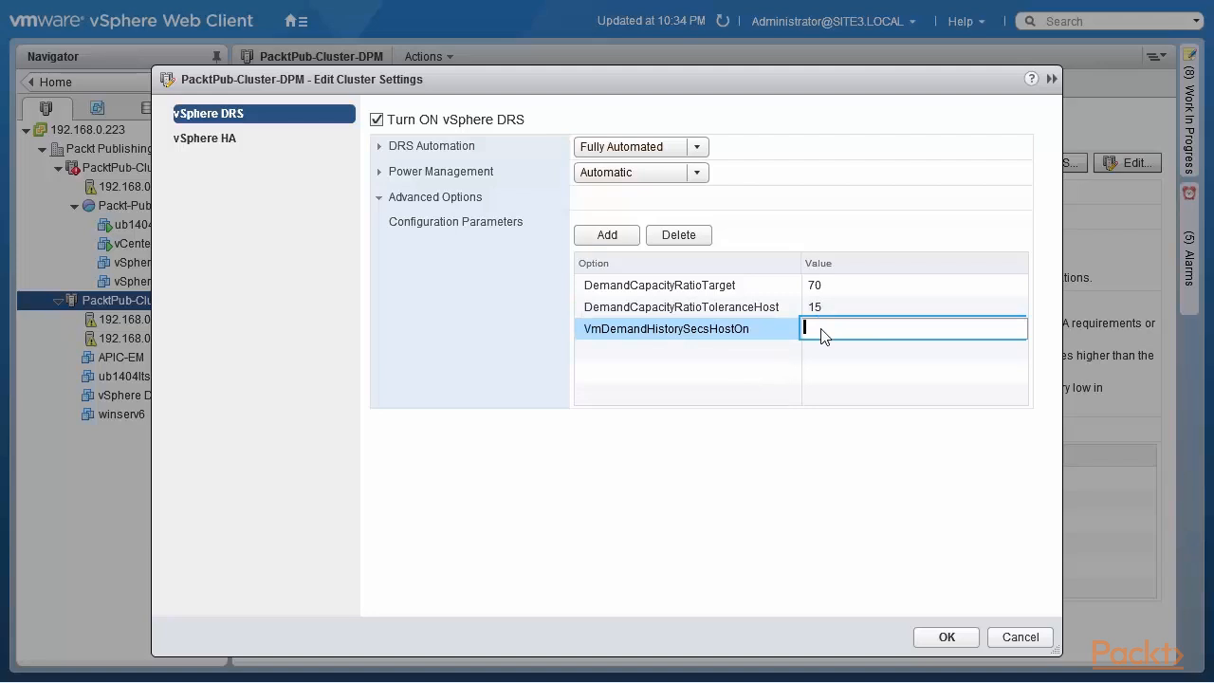
pyautogui.write('360')
pyautogui.click(601, 352)
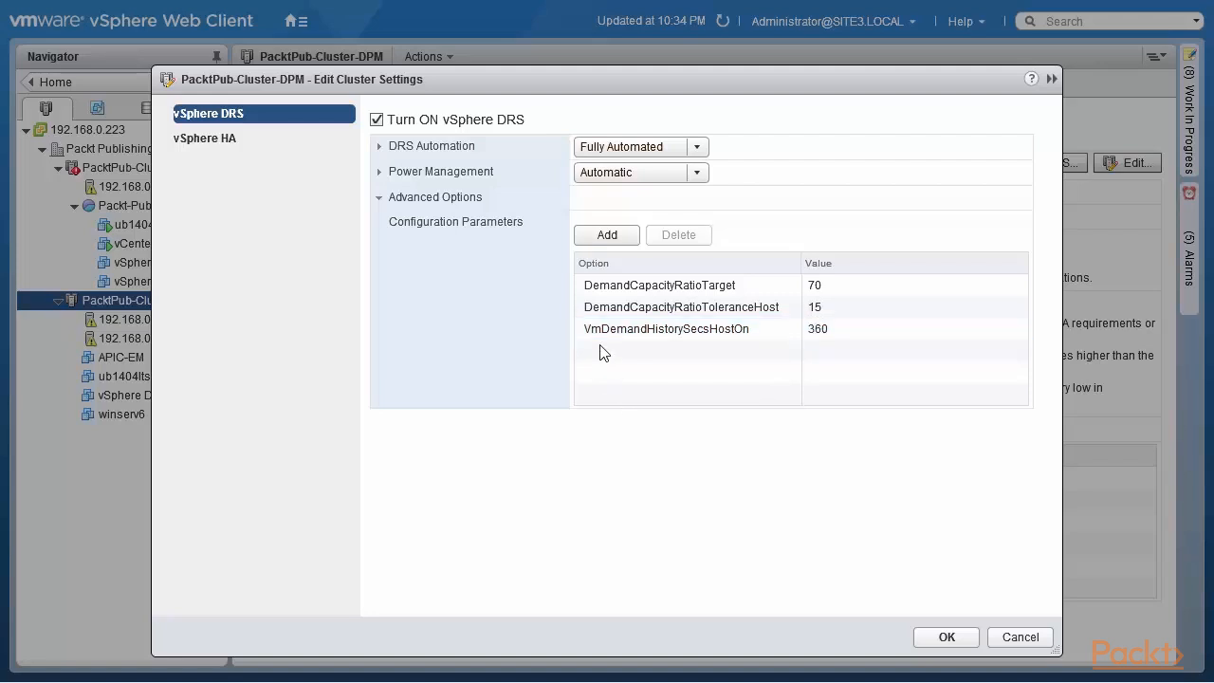
# - Add the advanced configuration parameter VmDemandHistorySecsHostOff with value 3000
pyautogui.click(607, 237)
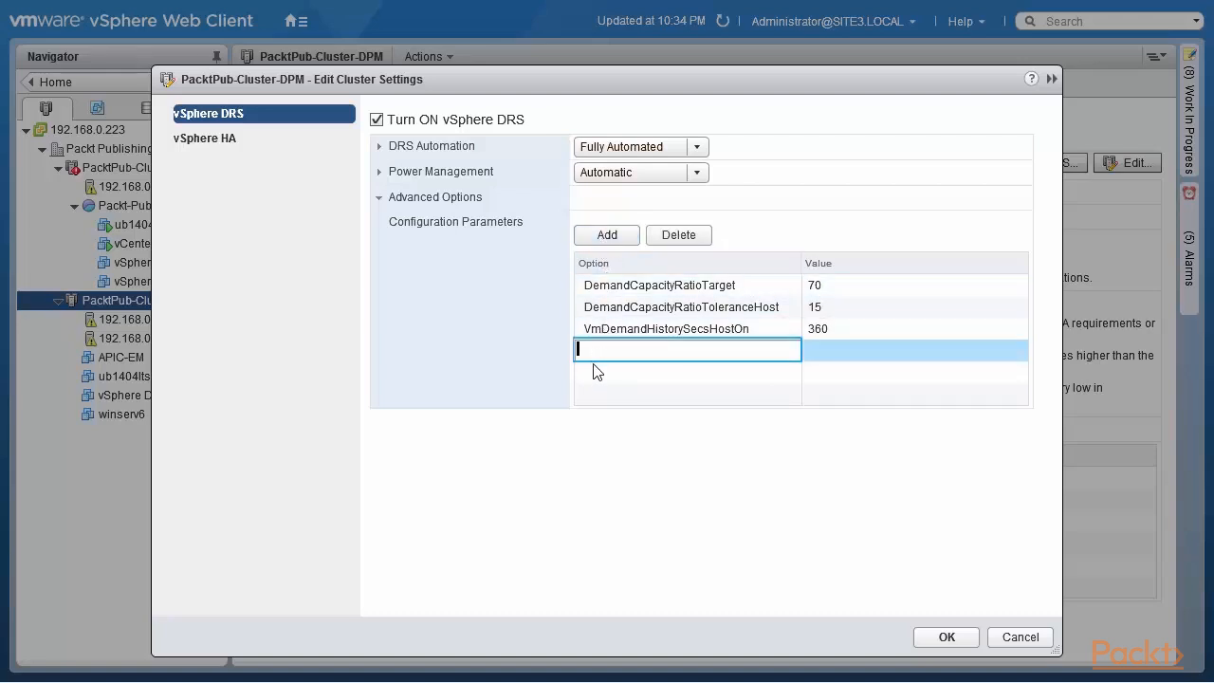
pyautogui.write('VmDemandHistorySecsHostOff')
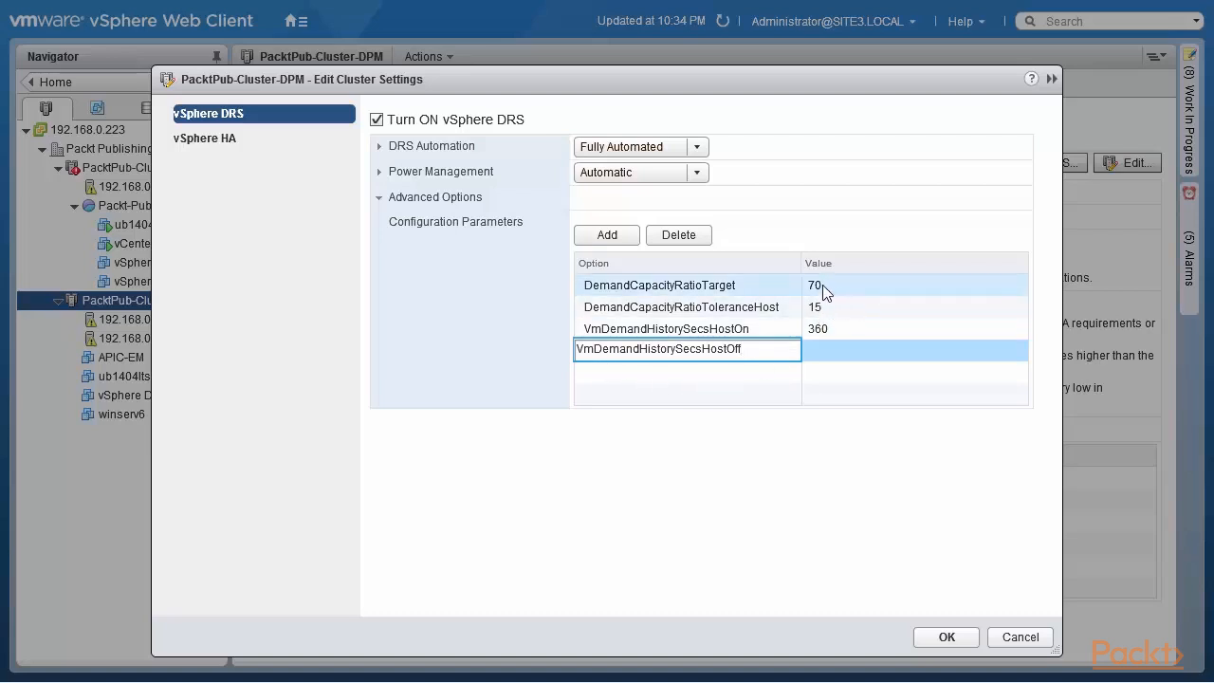
pyautogui.click(821, 349)
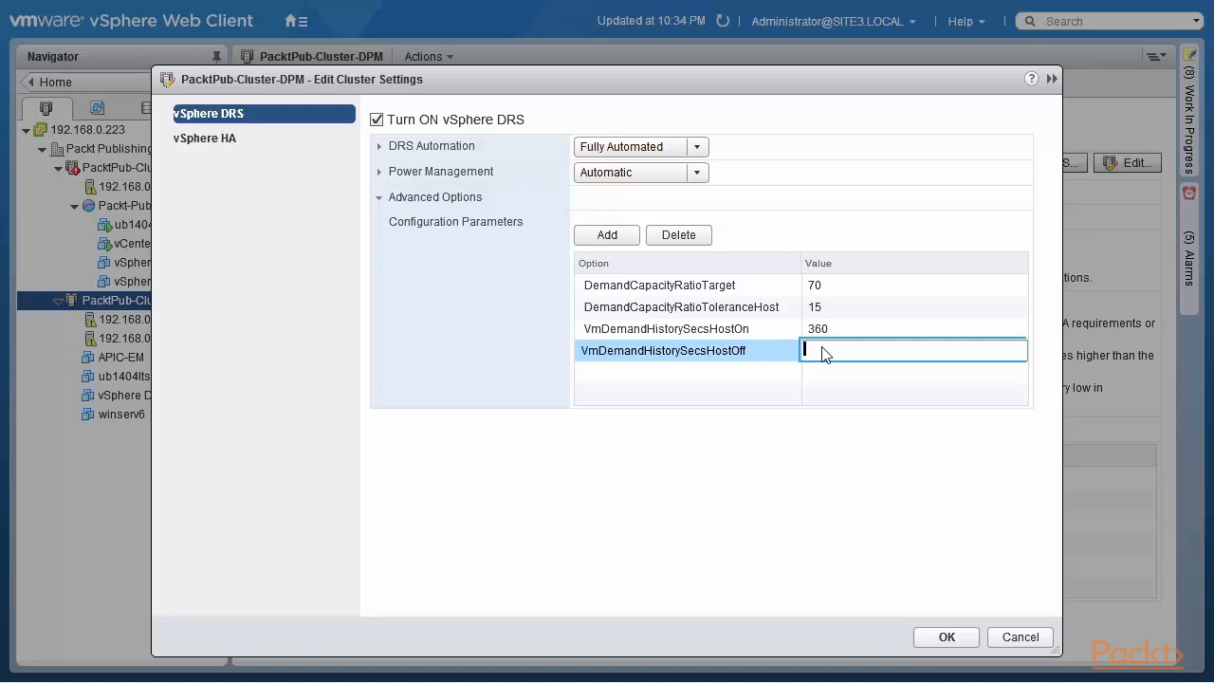
pyautogui.write('3000')
pyautogui.click(785, 465)
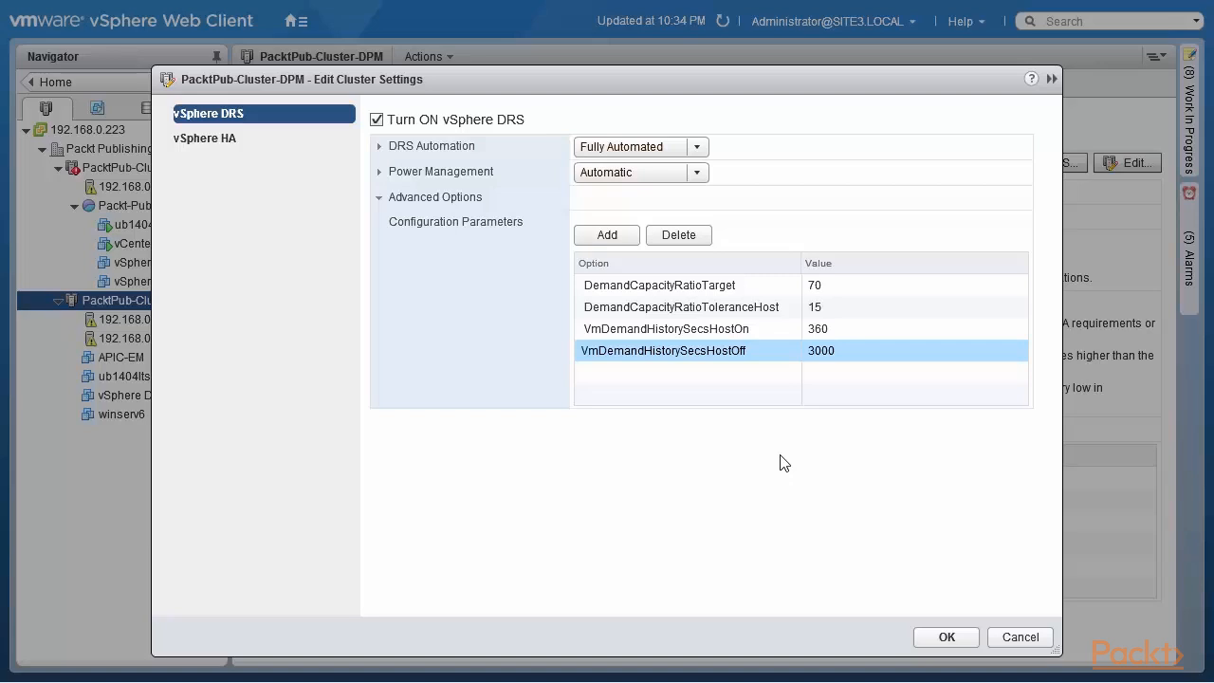
# - Add the advanced configuration parameter MinPoweredOnCpuCapacity with value 50000
pyautogui.click(607, 235)
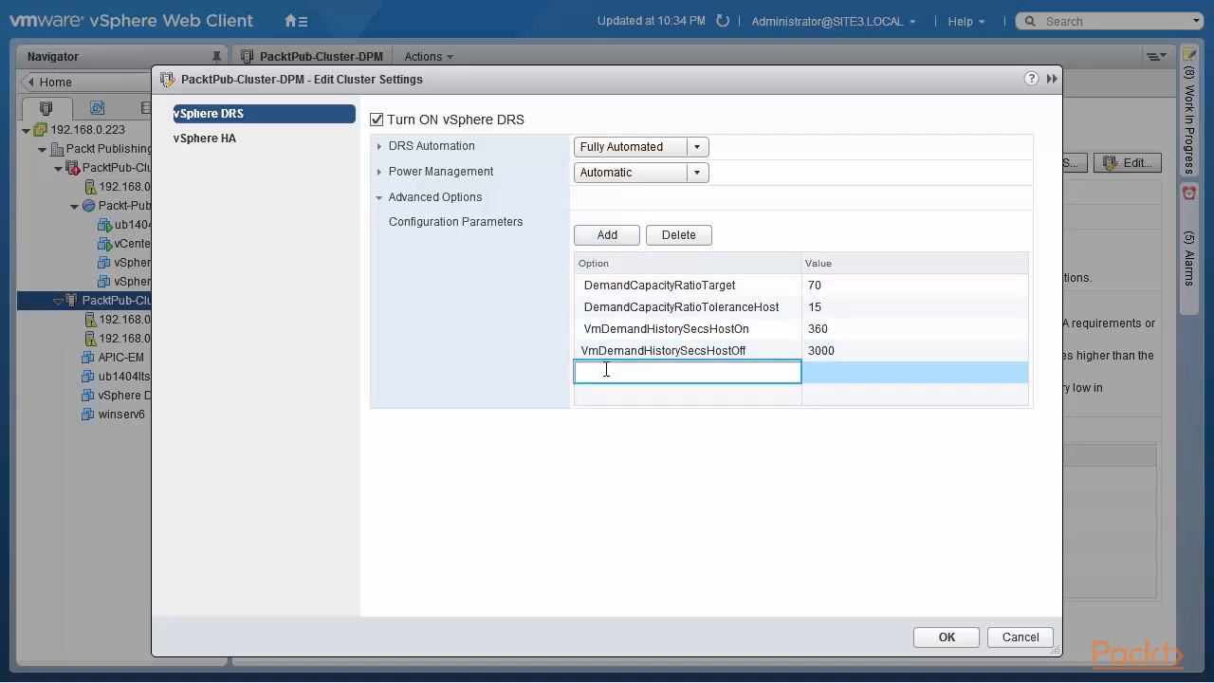
pyautogui.write('MinPoweredOnCpuCapacity')
pyautogui.click(839, 374)
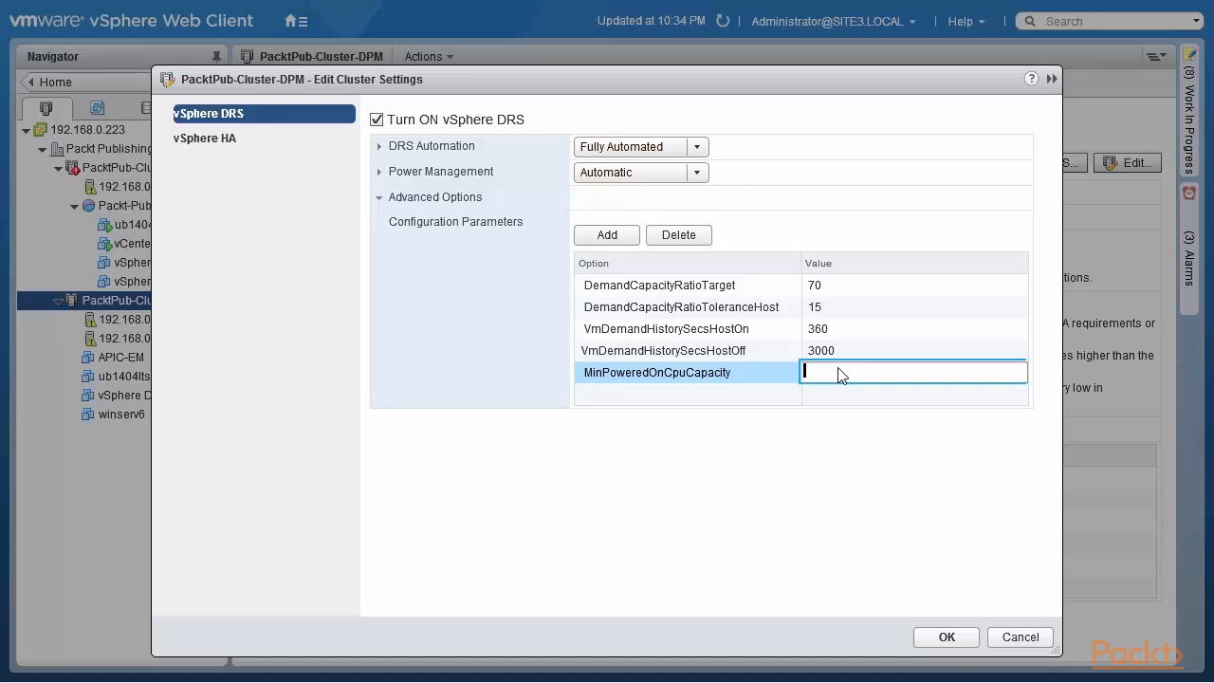
pyautogui.write('50000')
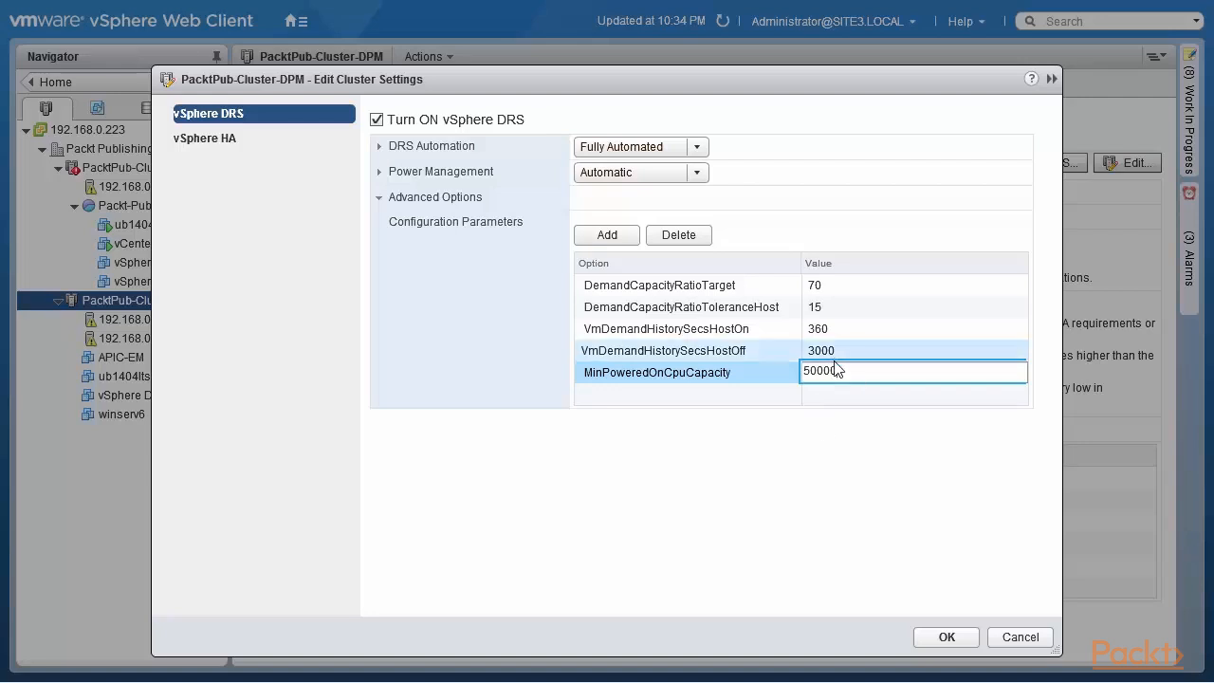
pyautogui.moveTo(836, 369); pyautogui.dragTo(137, 262)
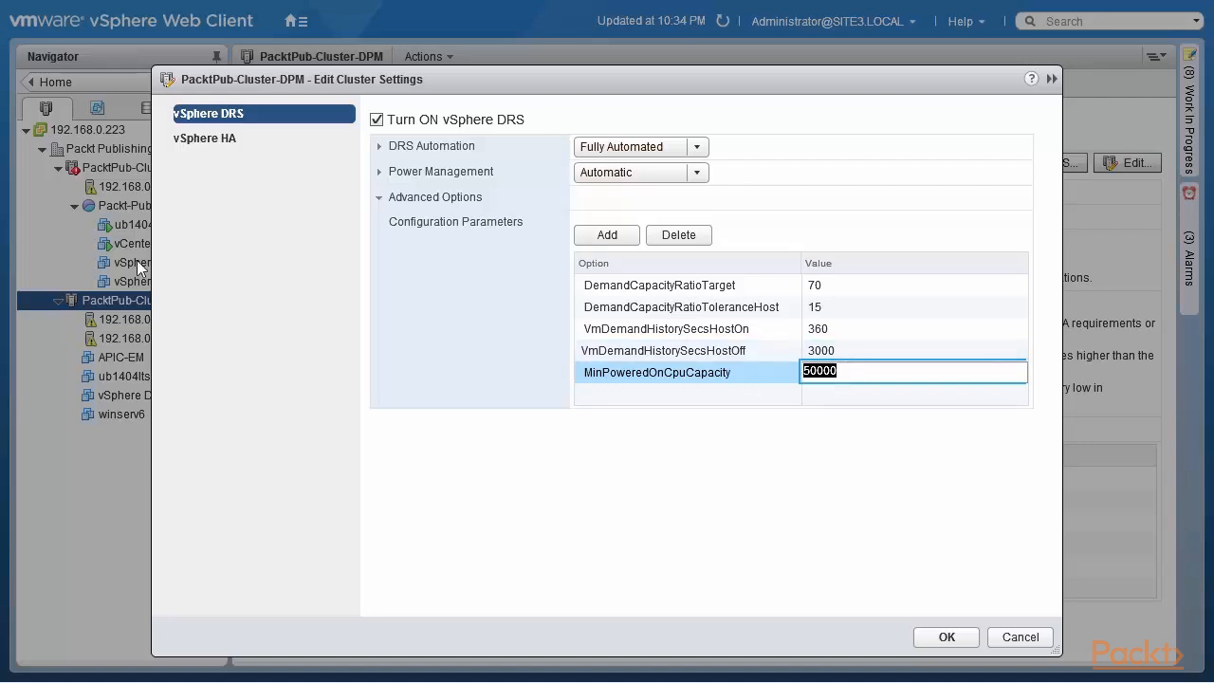
# - Add the advanced configuration parameter MinPoweredOnMemCapacity with value 100000
pyautogui.click(601, 237)
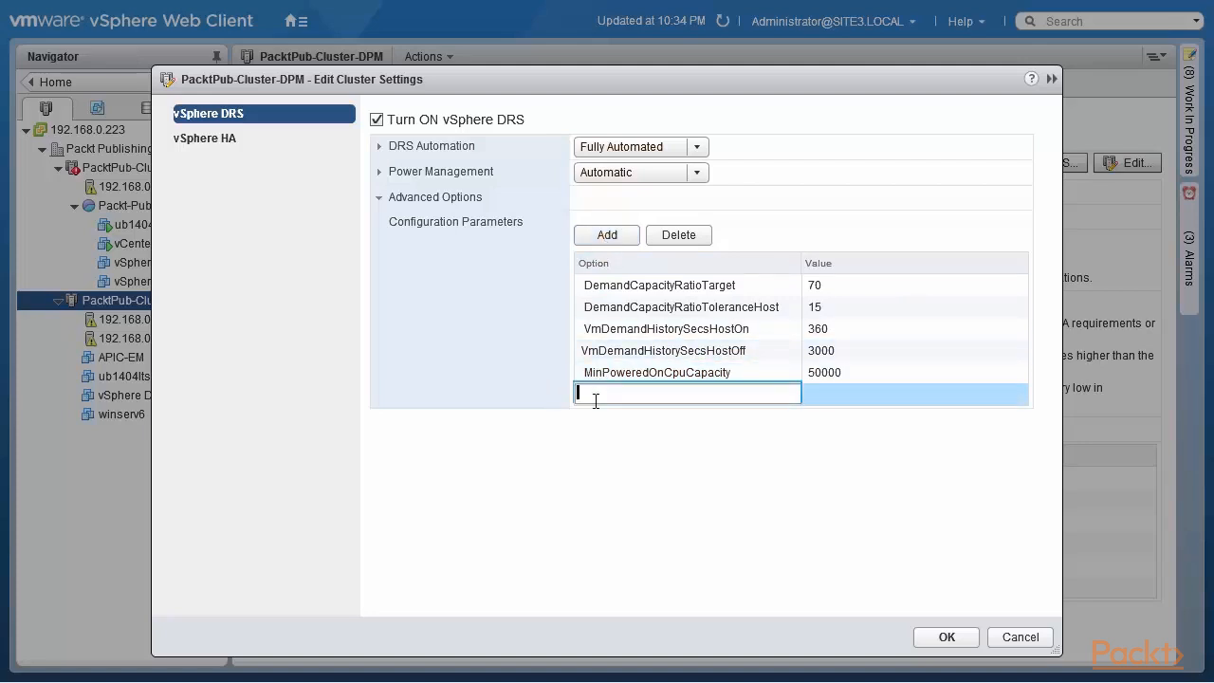
pyautogui.write('MinPoweredOnMemCapacity')
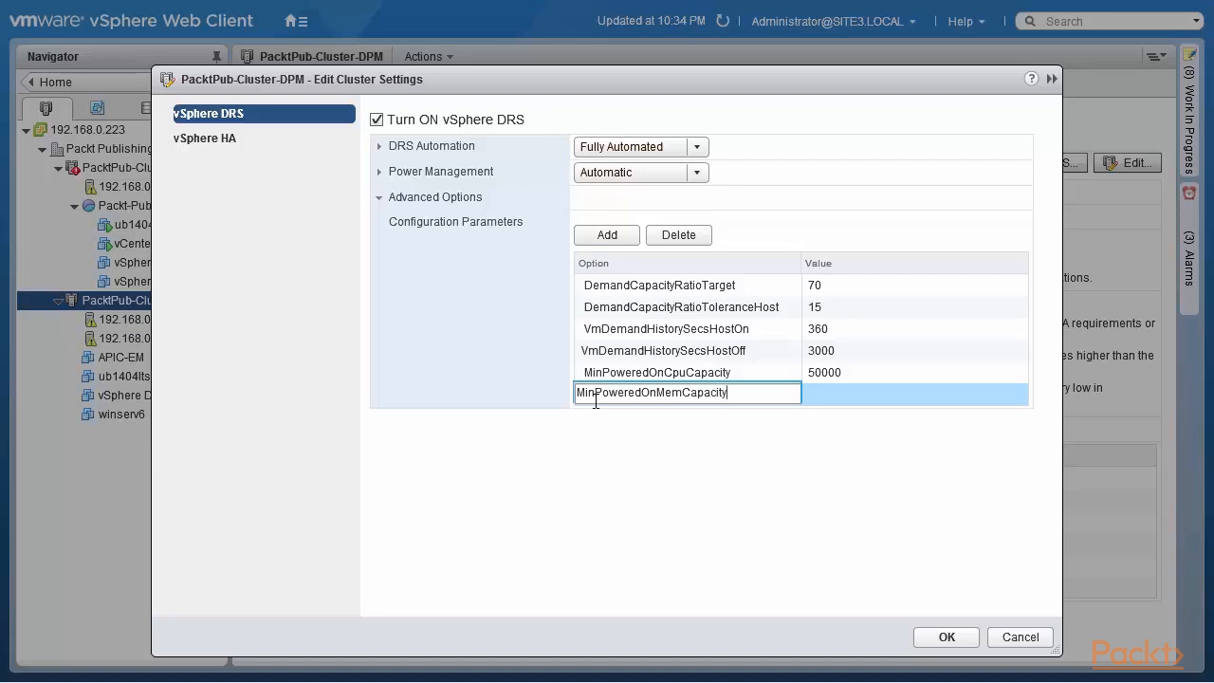
pyautogui.click(827, 394)
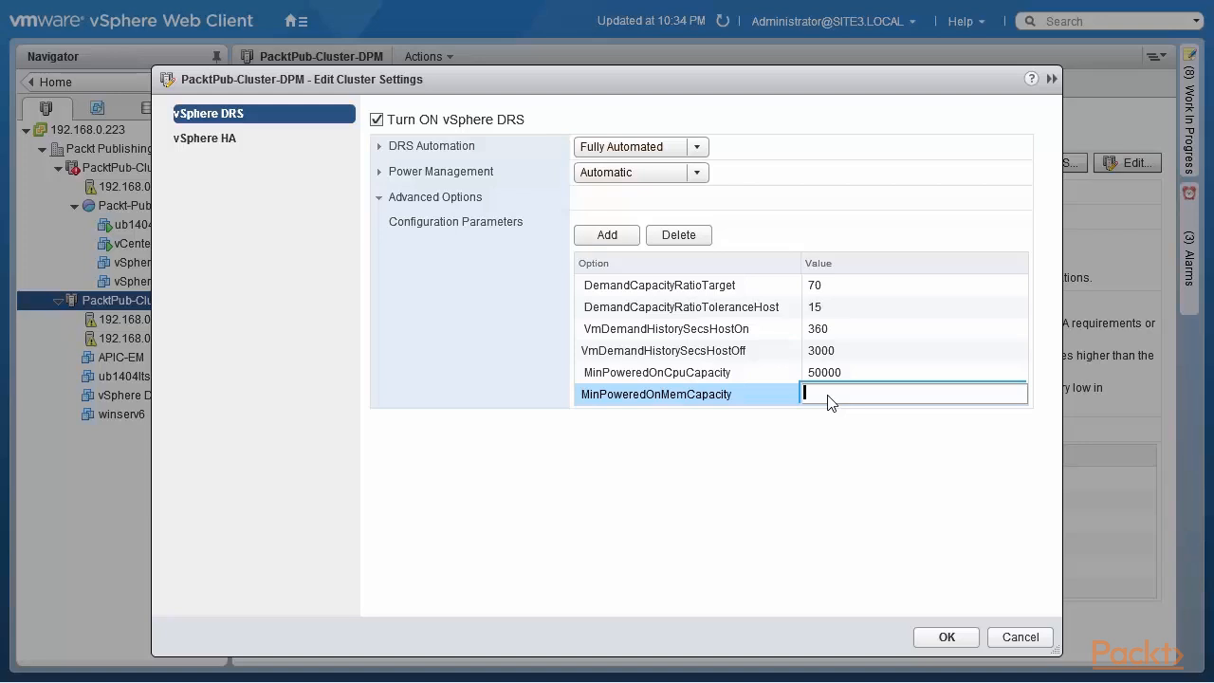
pyautogui.write('100000')
pyautogui.click(807, 439)
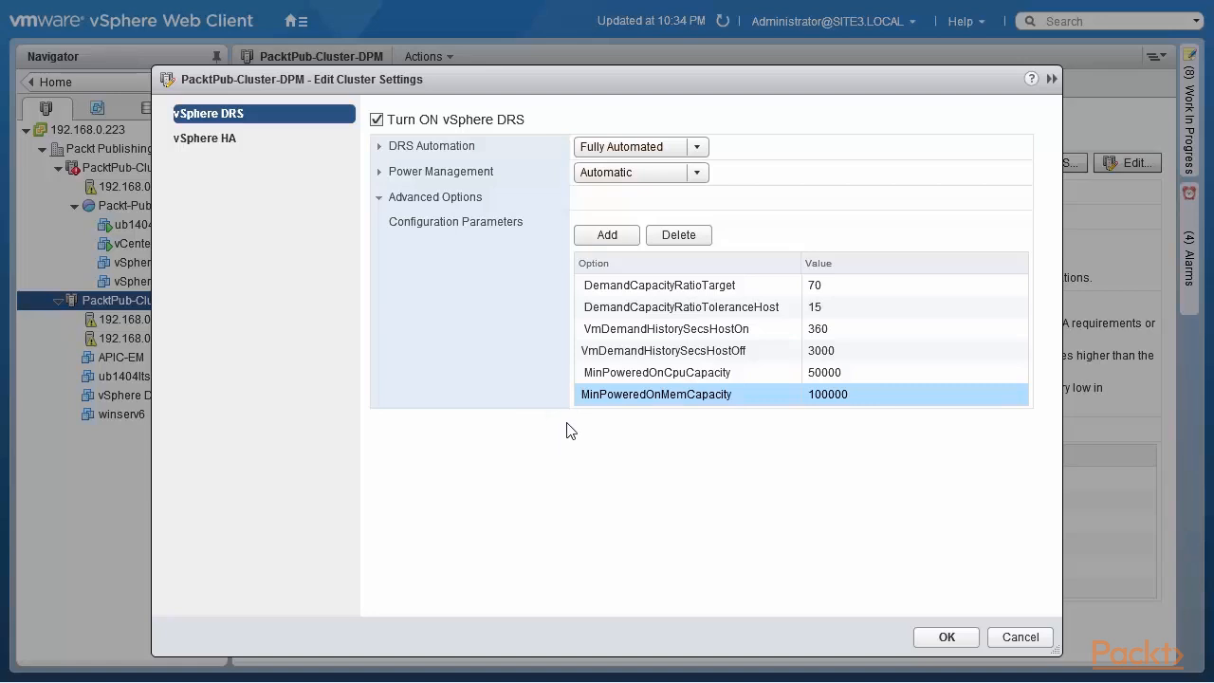
# - Add the advanced configuration parameter HostMinUptimeSecs with value 600
pyautogui.click(613, 243)
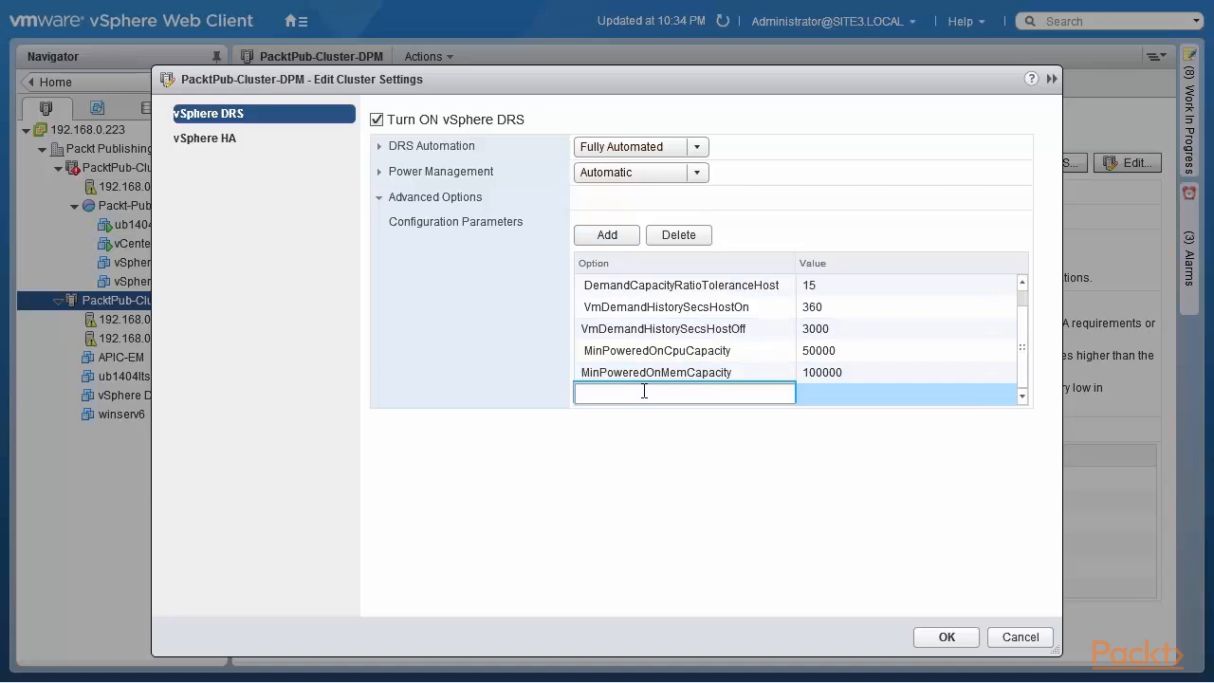
pyautogui.write('HostMinUptimeS')
pyautogui.write('ecs')
pyautogui.click(855, 396)
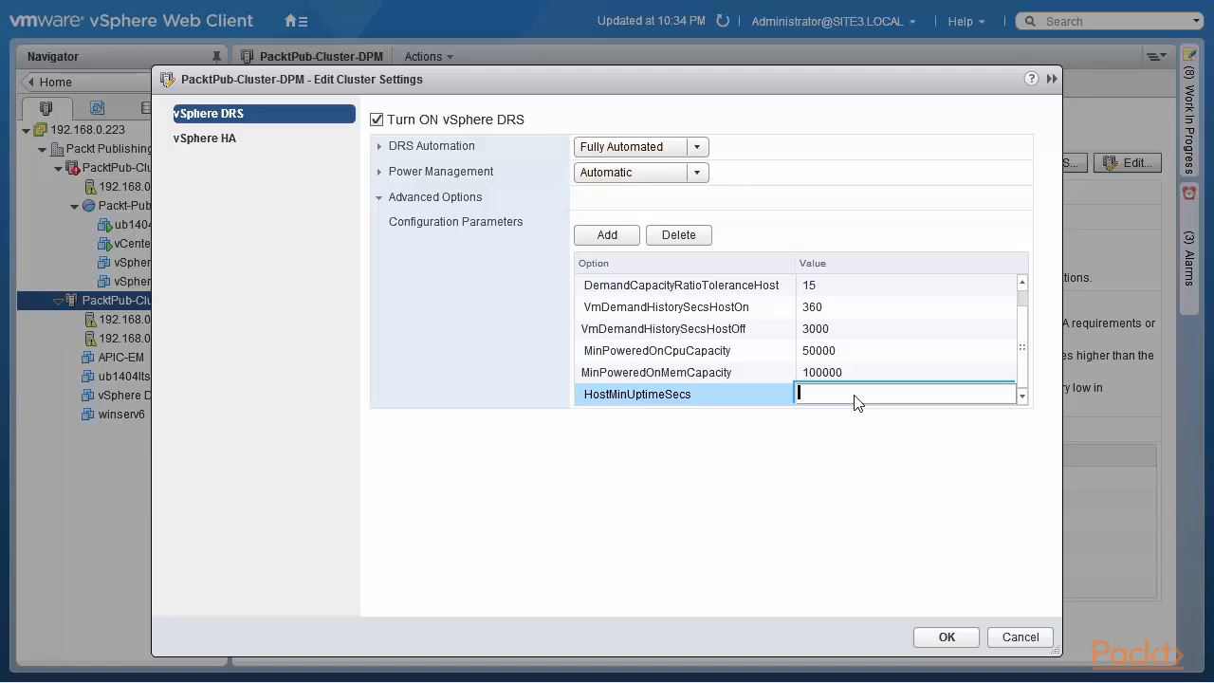
pyautogui.write('600')
pyautogui.click(818, 463)
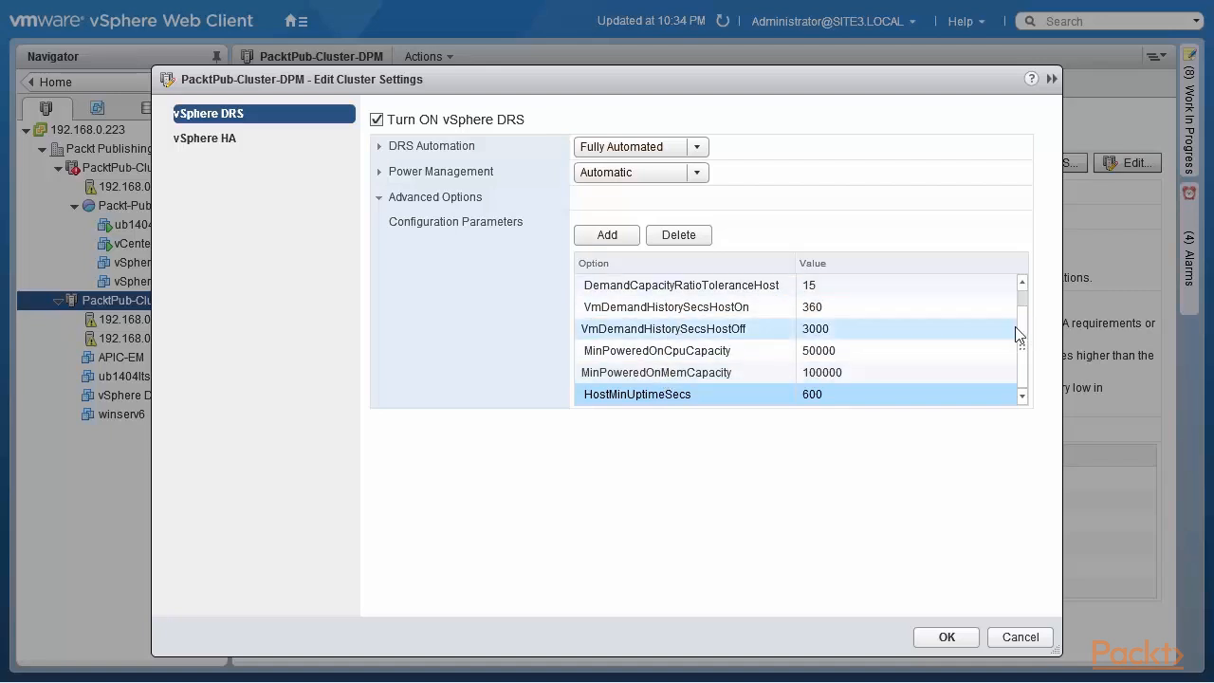
# - Review the advanced DPM parameter entries, checking the option names of DemandCapacityRatioTarget, DemandCapacityRatioToleranceHost, MinPoweredOnCpuCapacity and MinPoweredOnMemCapacity
pyautogui.scroll(1, 1027, 322)
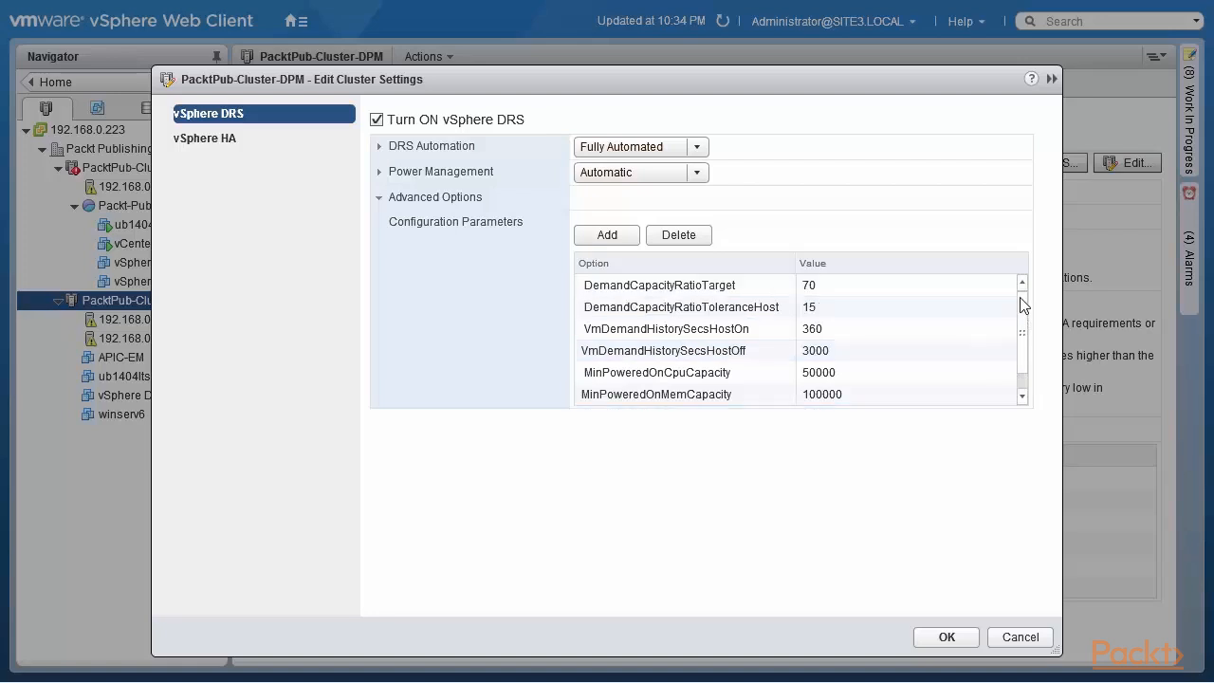
pyautogui.click(690, 287)
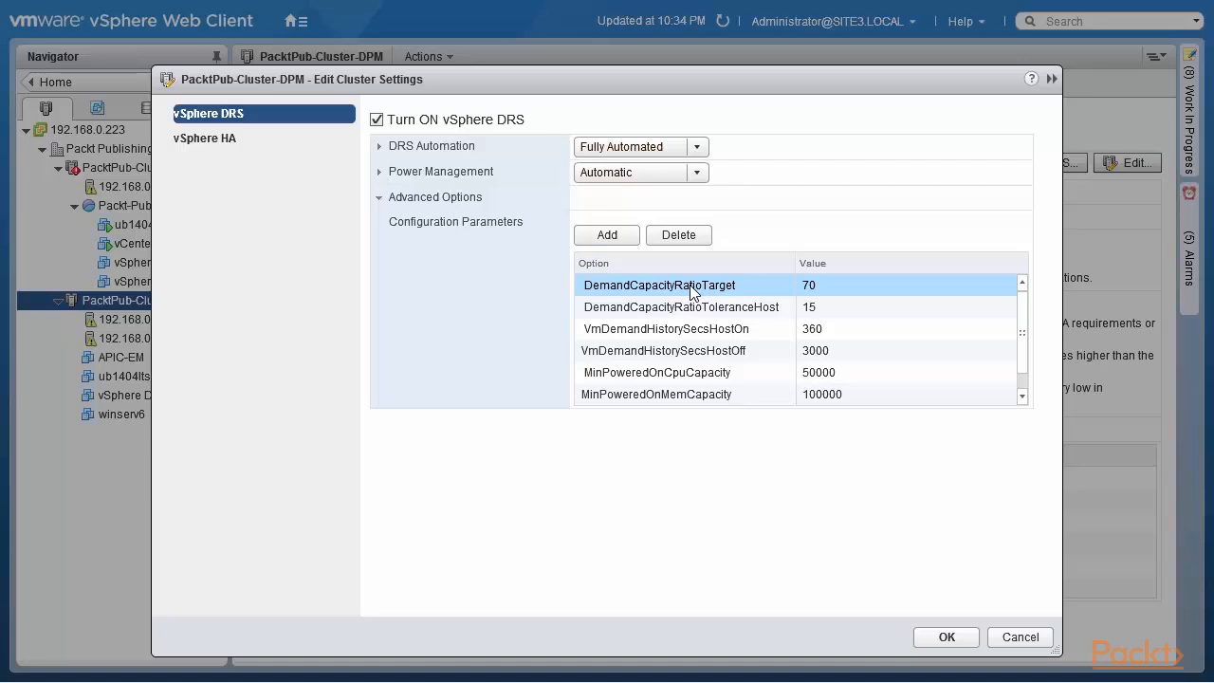
pyautogui.click(616, 309)
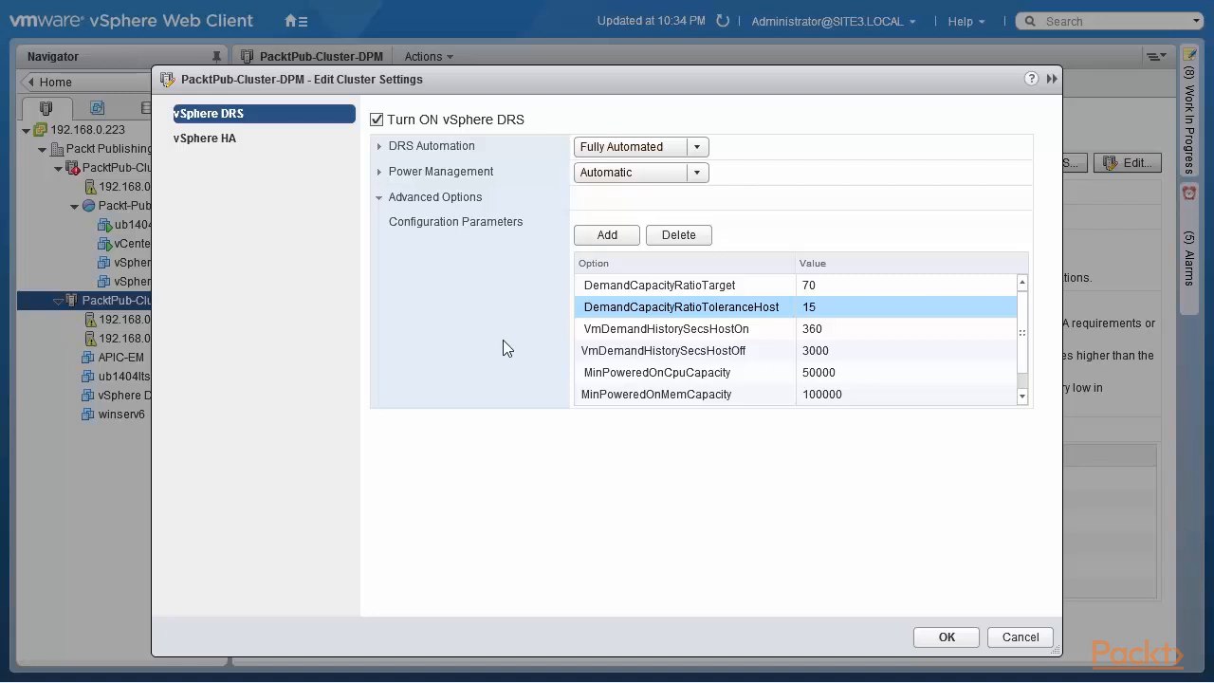
pyautogui.click(585, 286)
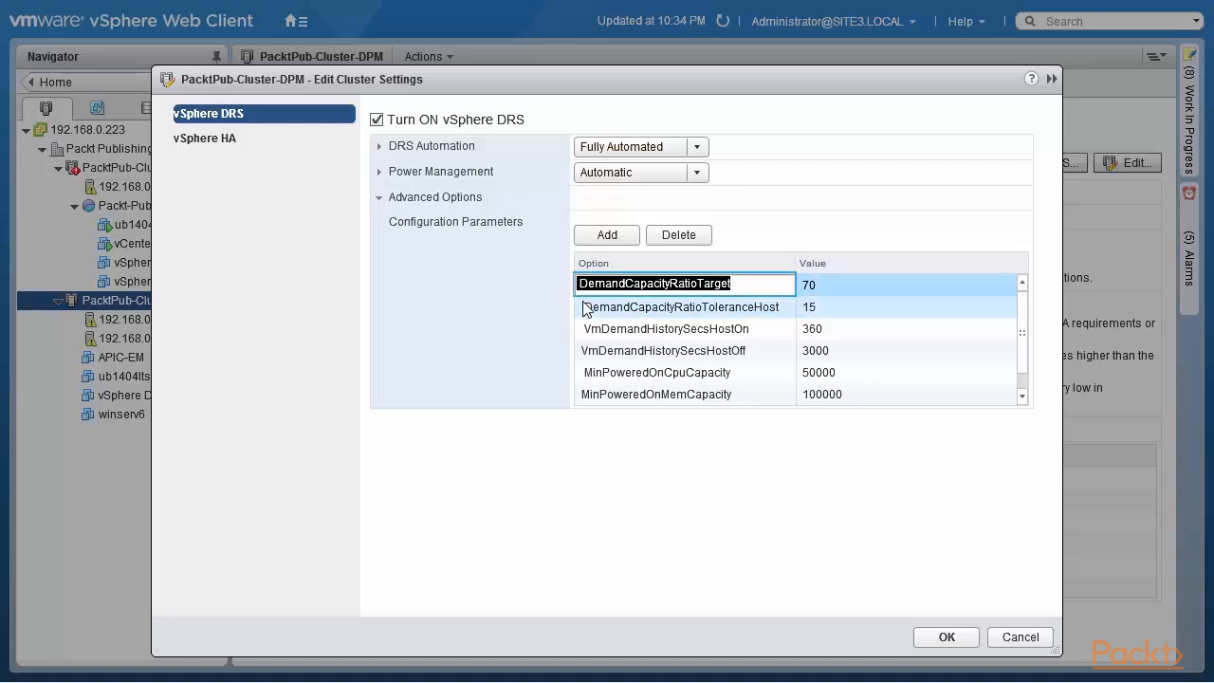
pyautogui.click(585, 310)
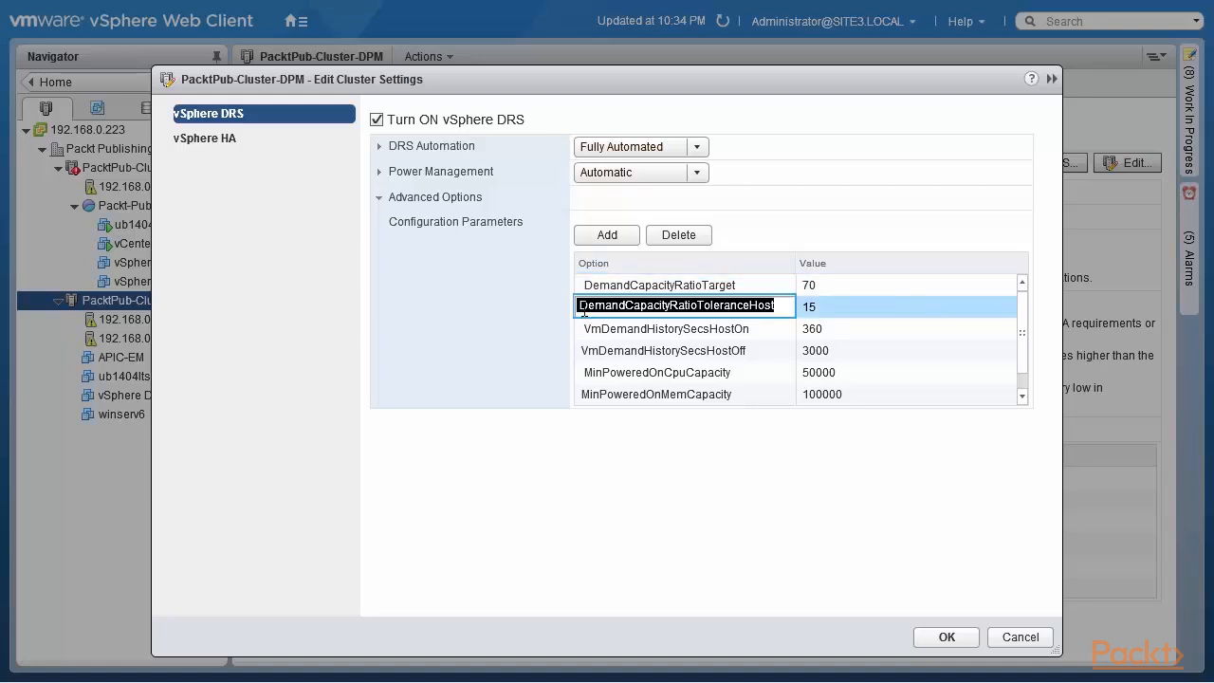
pyautogui.click(583, 372)
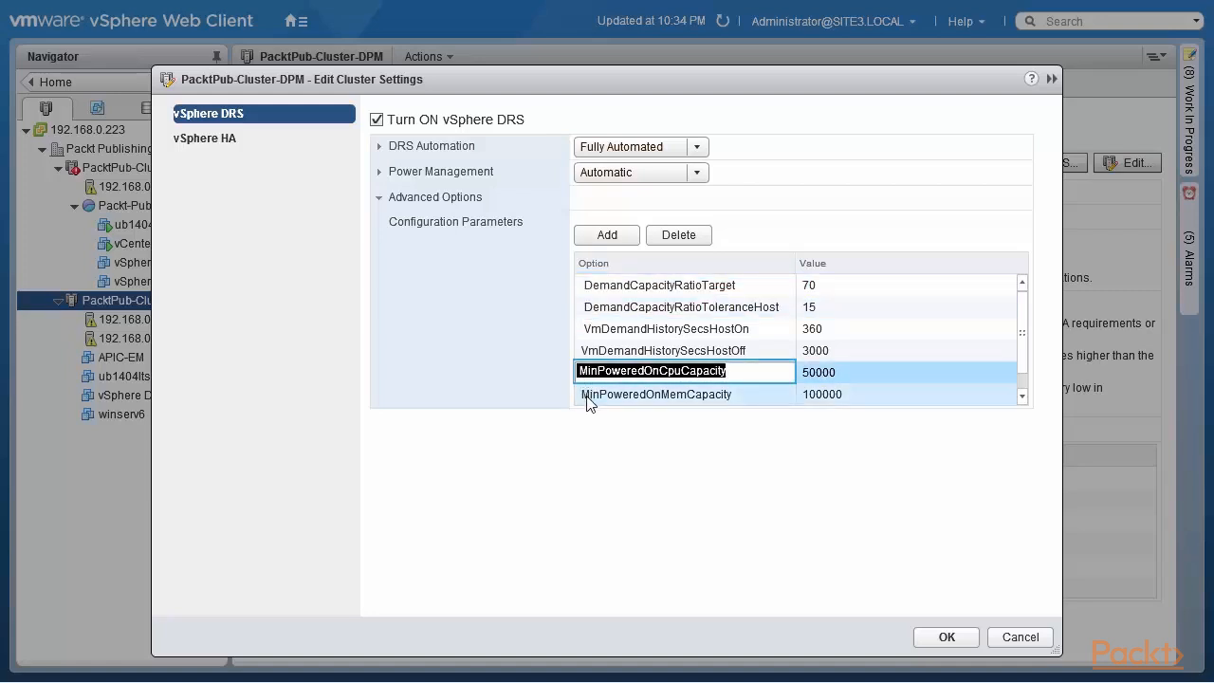
pyautogui.click(585, 397)
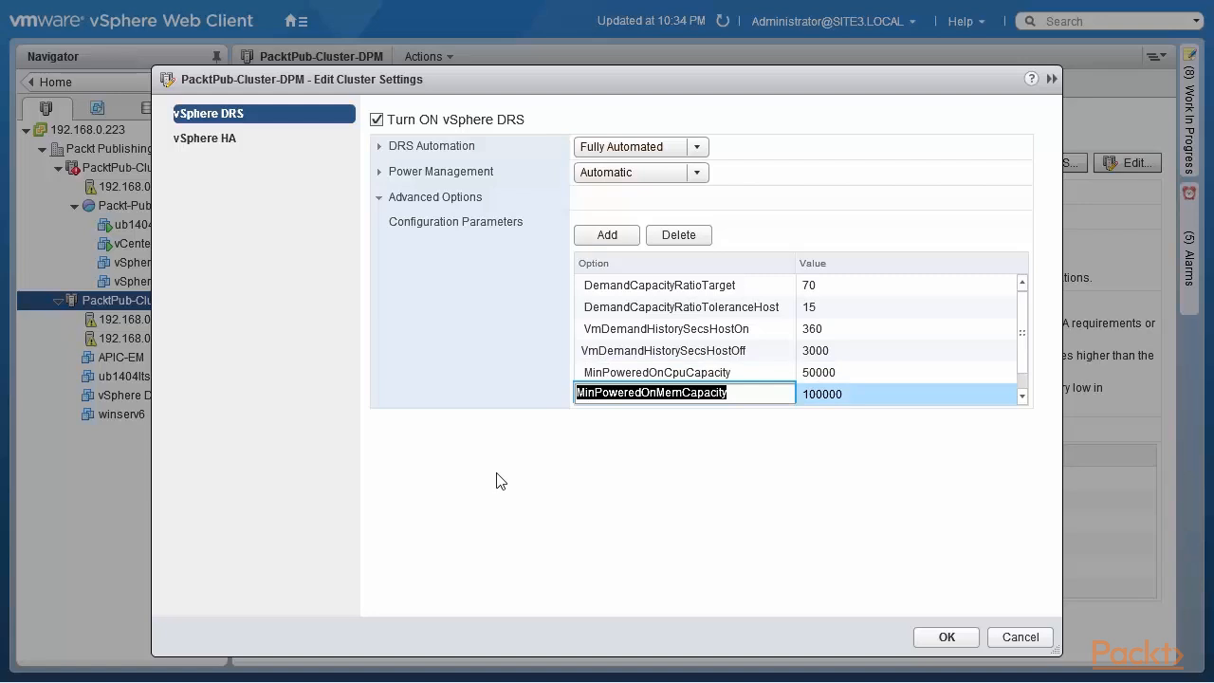